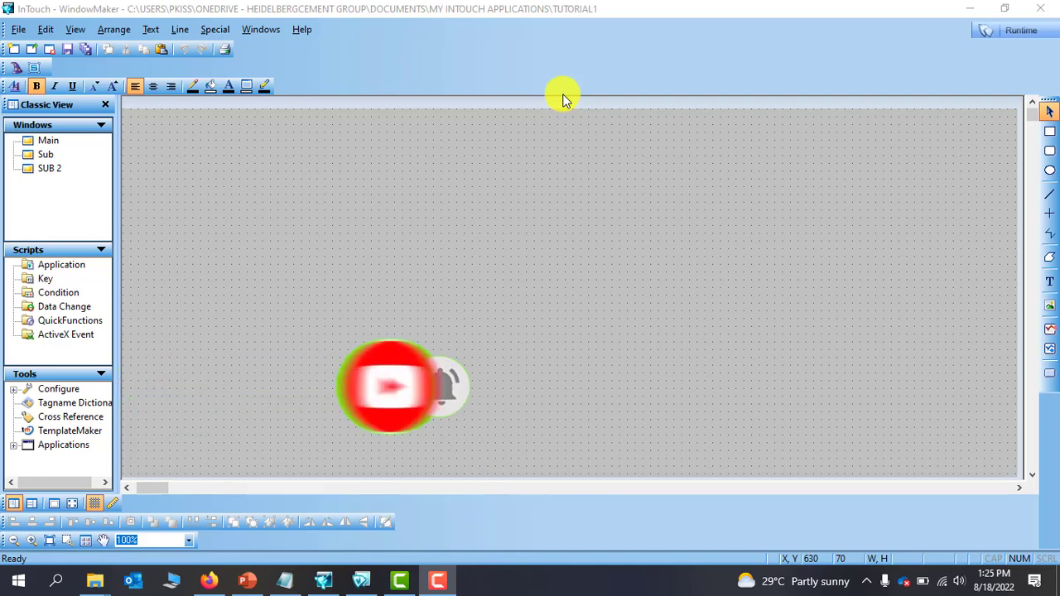
# In WindowMaker, open the Main, Sub and then the empty SUB 2 window from the Windows tree.
pyautogui.click(462, 274)
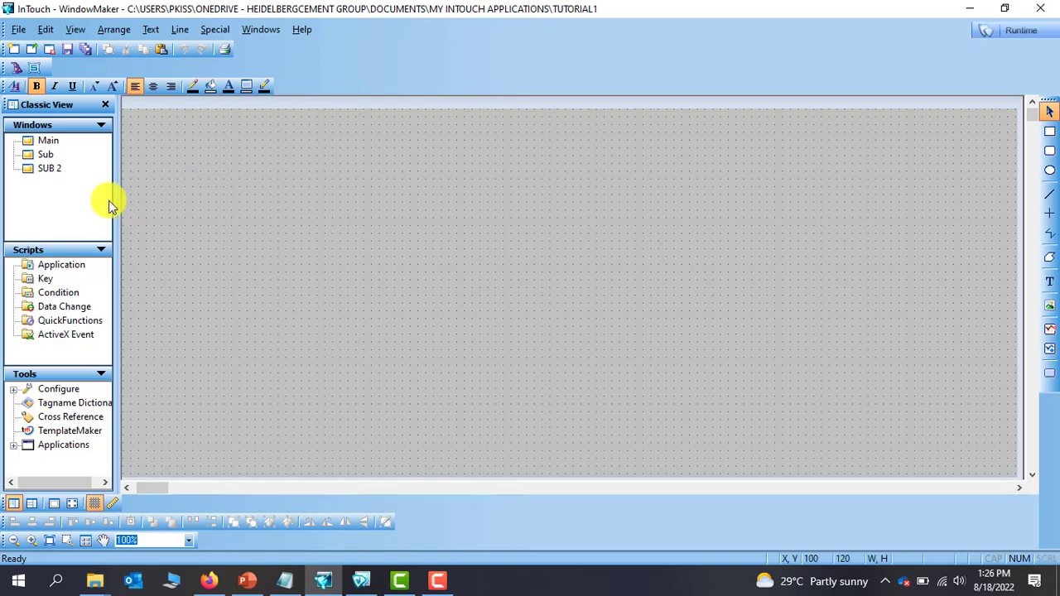
pyautogui.doubleClick(46, 142)
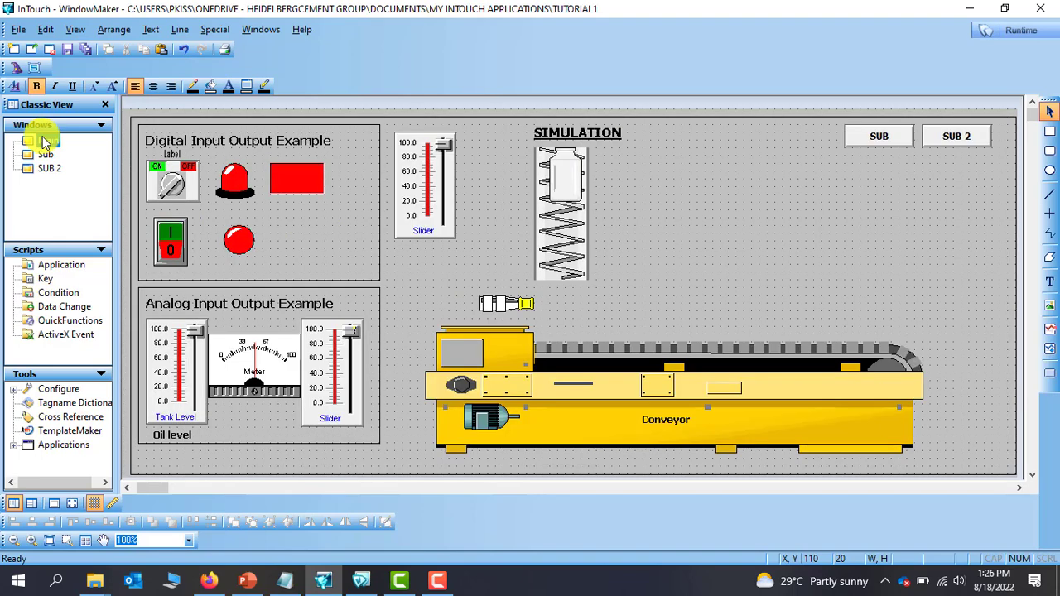
pyautogui.doubleClick(46, 155)
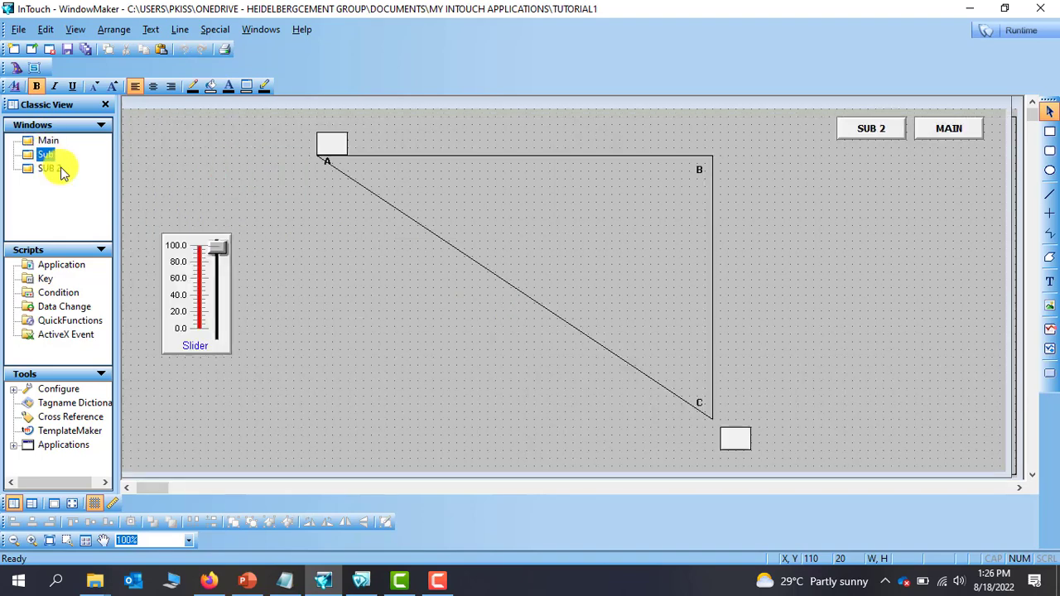
pyautogui.doubleClick(58, 169)
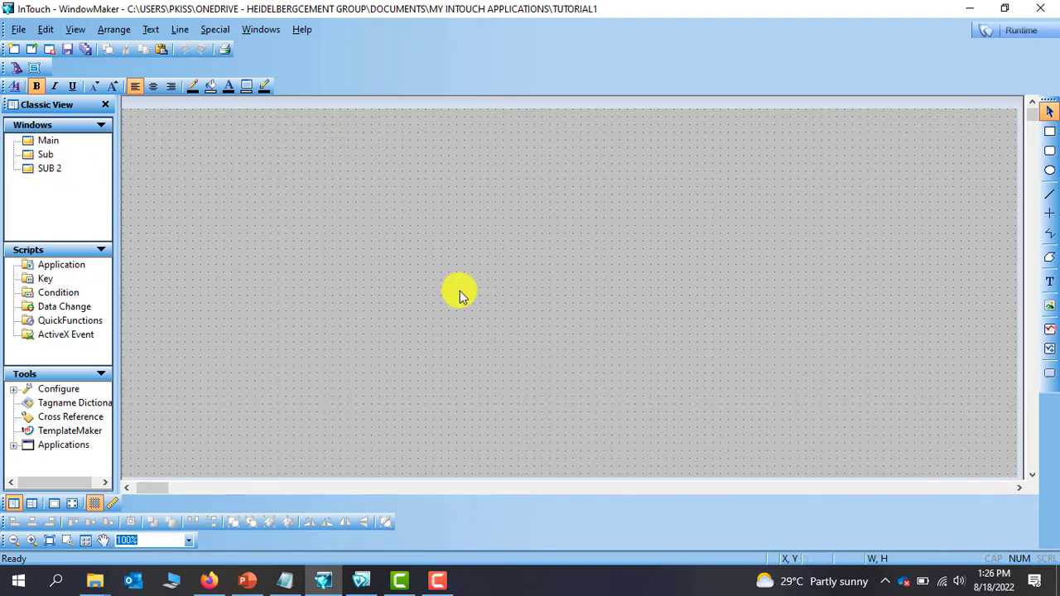
# Place the Symbol Factory Tanks > Tank 6 symbol on the window and enlarge it.
pyautogui.click(15, 70)
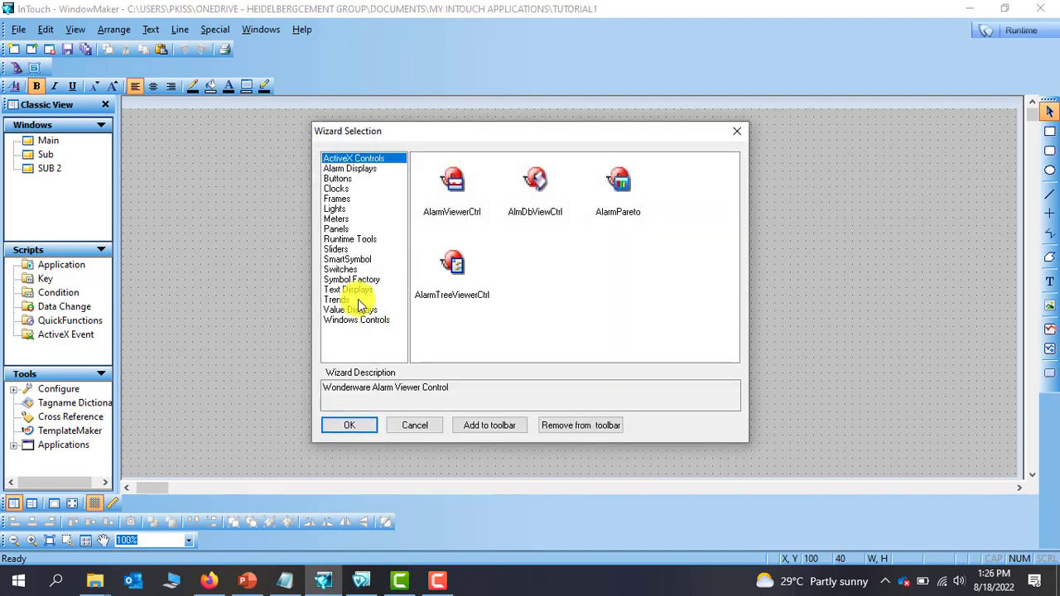
pyautogui.click(360, 279)
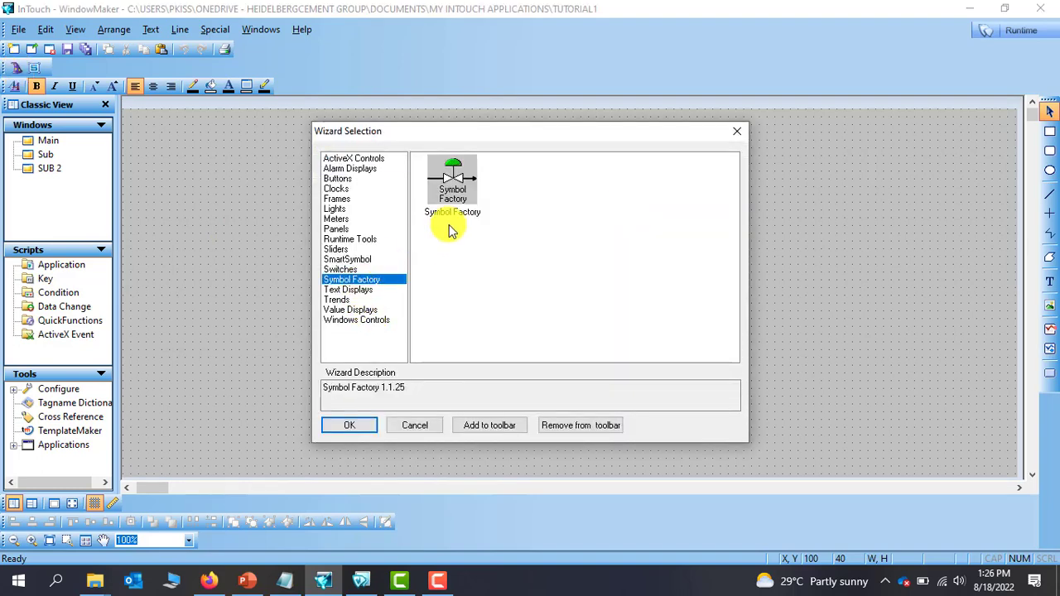
pyautogui.click(453, 196)
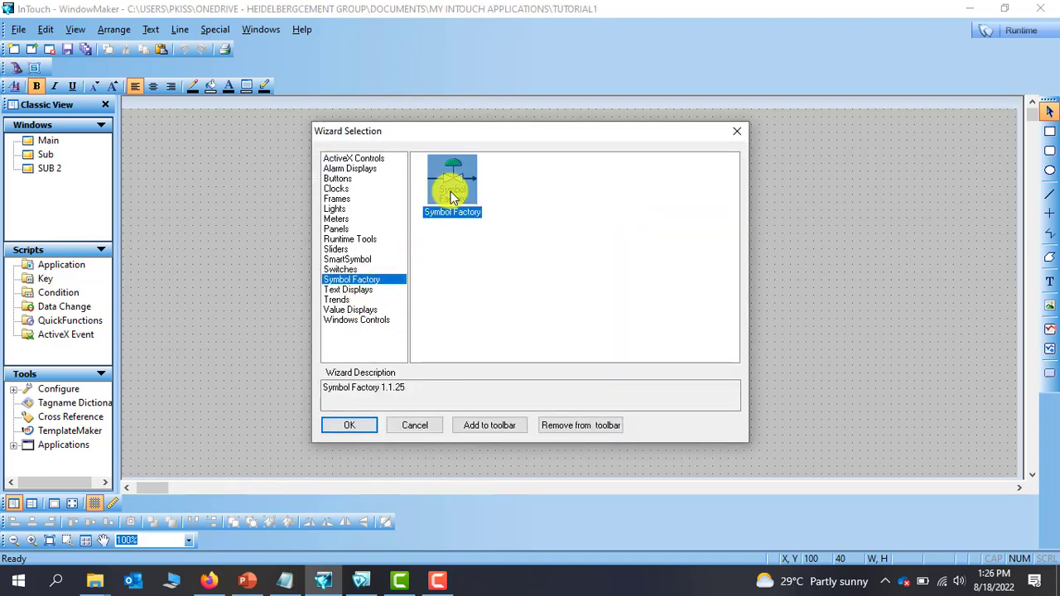
pyautogui.click(349, 425)
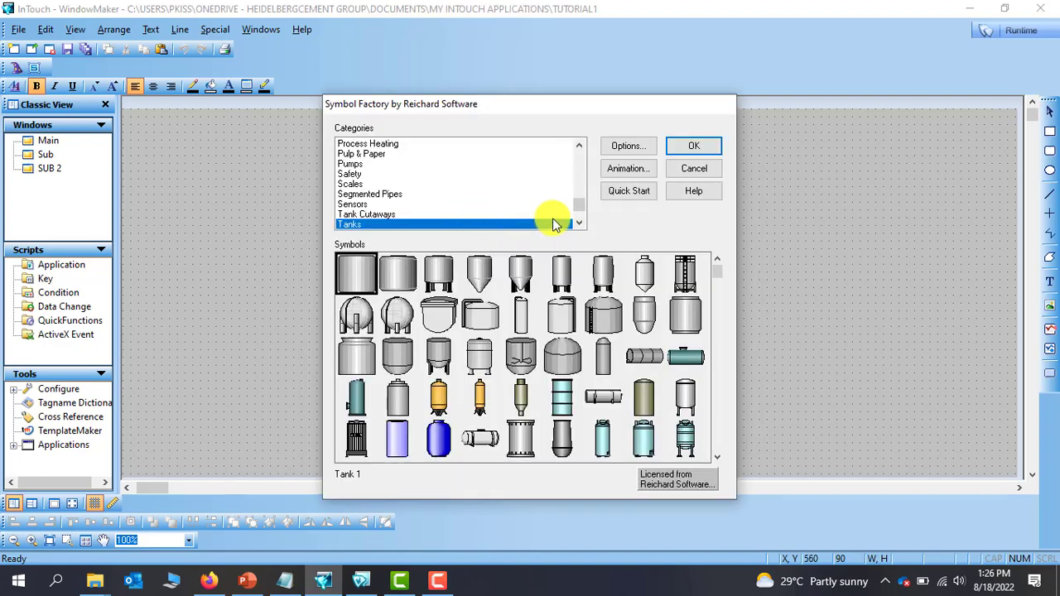
pyautogui.click(554, 220)
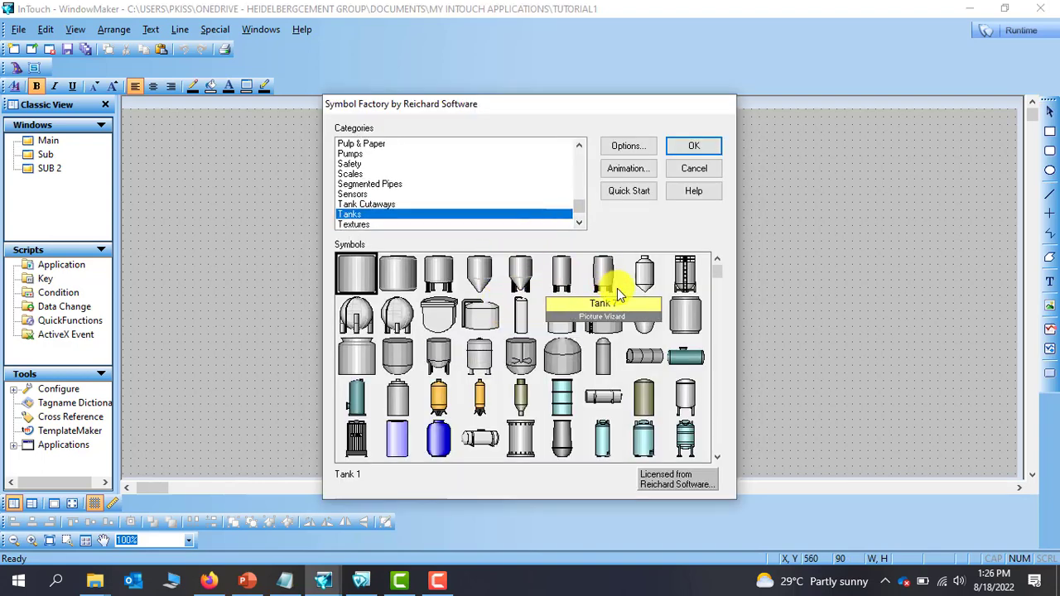
pyautogui.click(561, 273)
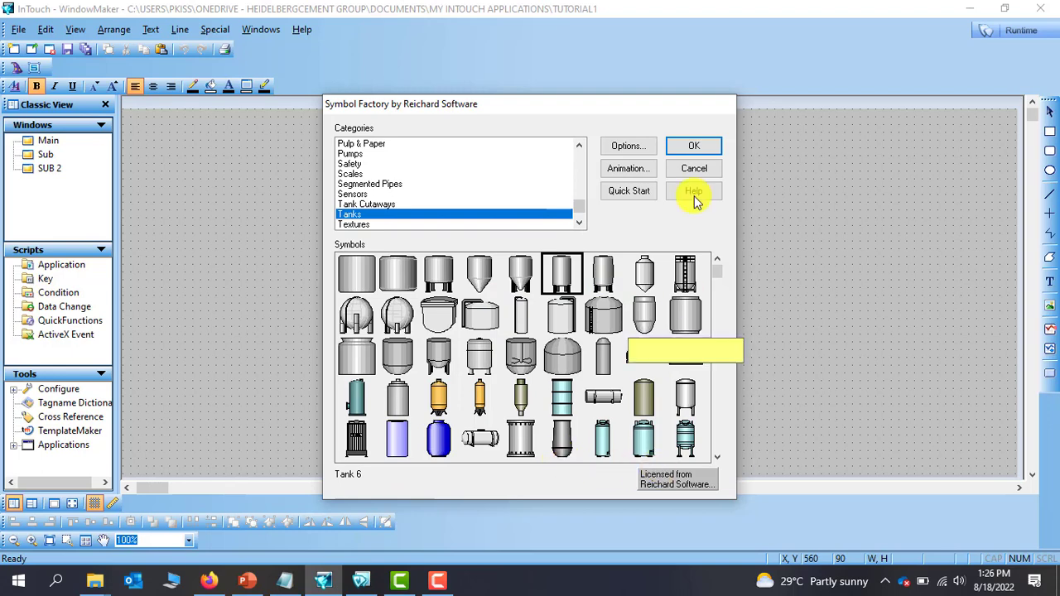
pyautogui.click(694, 146)
pyautogui.moveTo(609, 428); pyautogui.dragTo(611, 430)
# Draw a tall white rectangle over the tank's left side.
pyautogui.moveTo(492, 172); pyautogui.dragTo(510, 346)
pyautogui.click(494, 285)
pyautogui.click(404, 288)
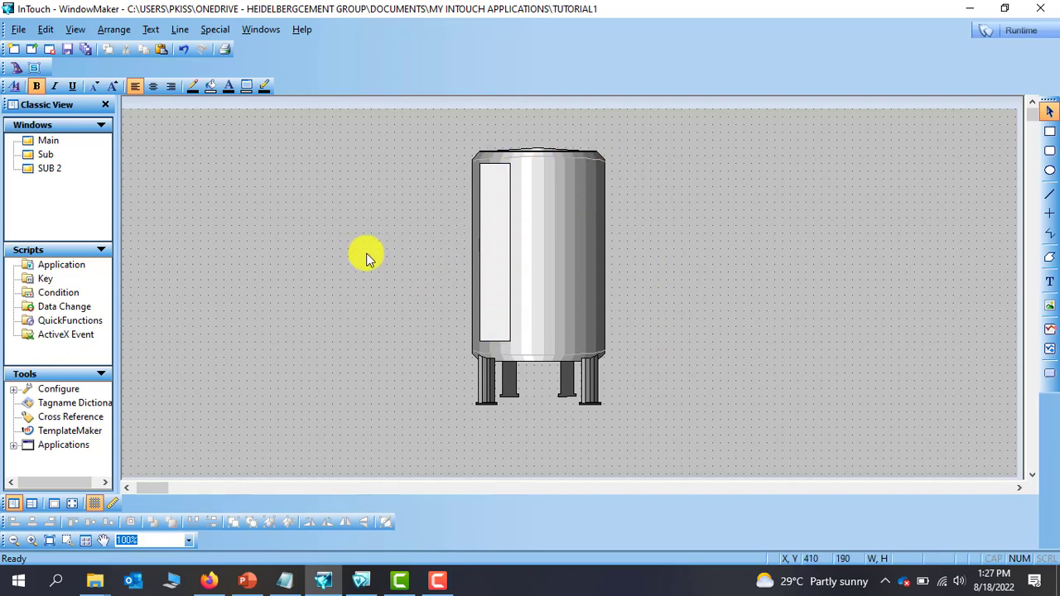
# Add a Vertical Percent Fill link to the rectangle, showing values 0–100, fill 0–100%, direction Up.
pyautogui.click(497, 273)
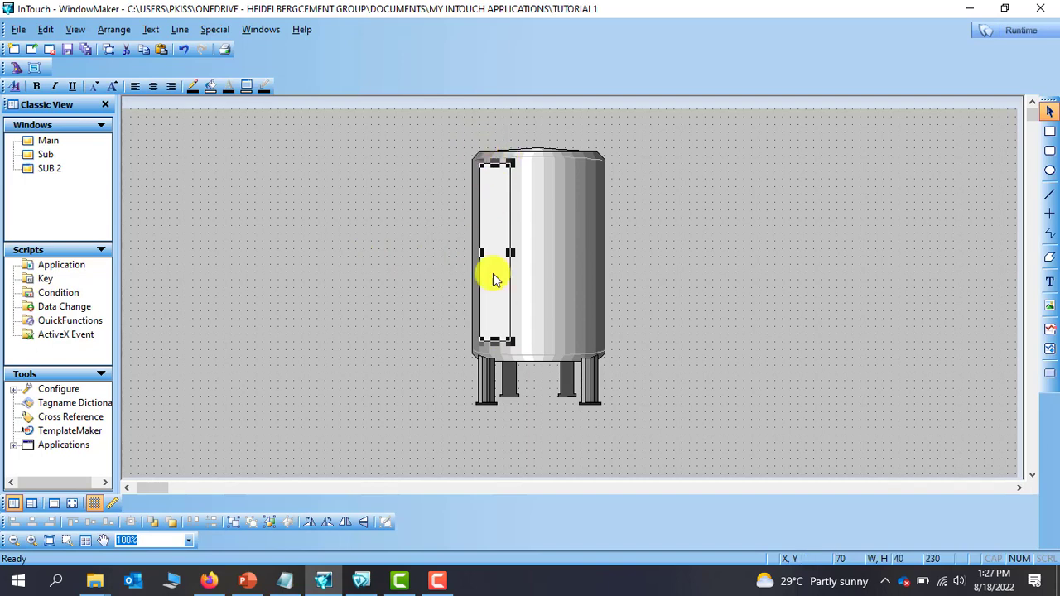
pyautogui.doubleClick(496, 315)
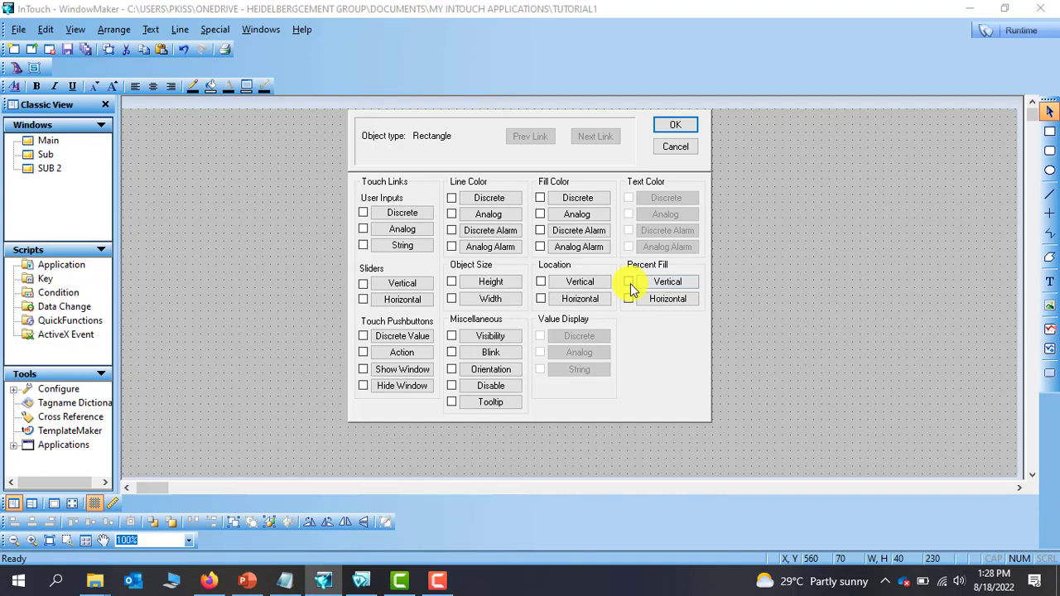
pyautogui.click(667, 282)
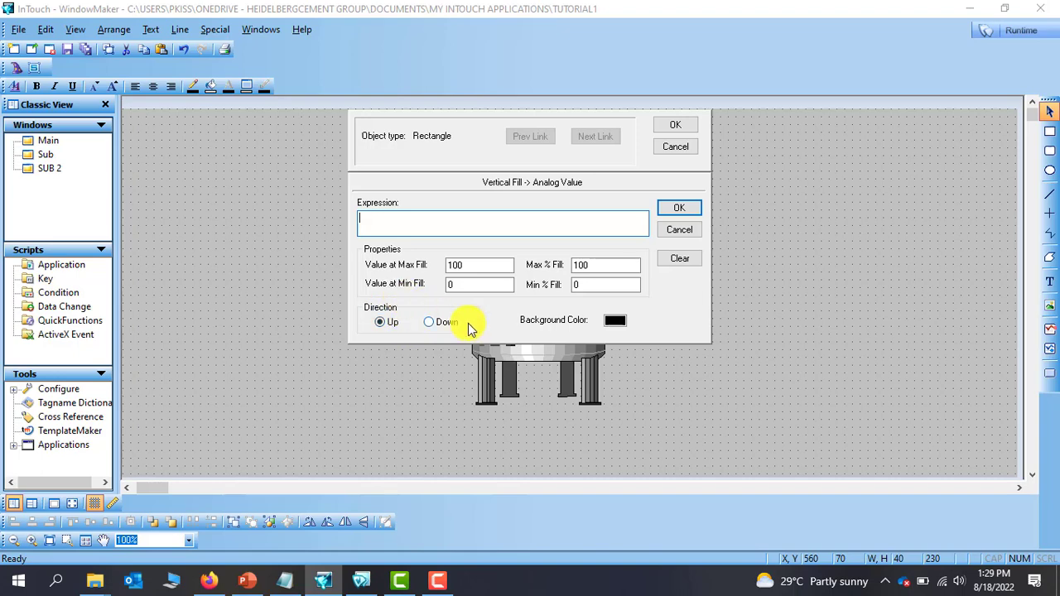
# Try the Down direction and a green background colour, then cancel the fill link.
pyautogui.click(439, 327)
pyautogui.click(615, 321)
pyautogui.click(615, 322)
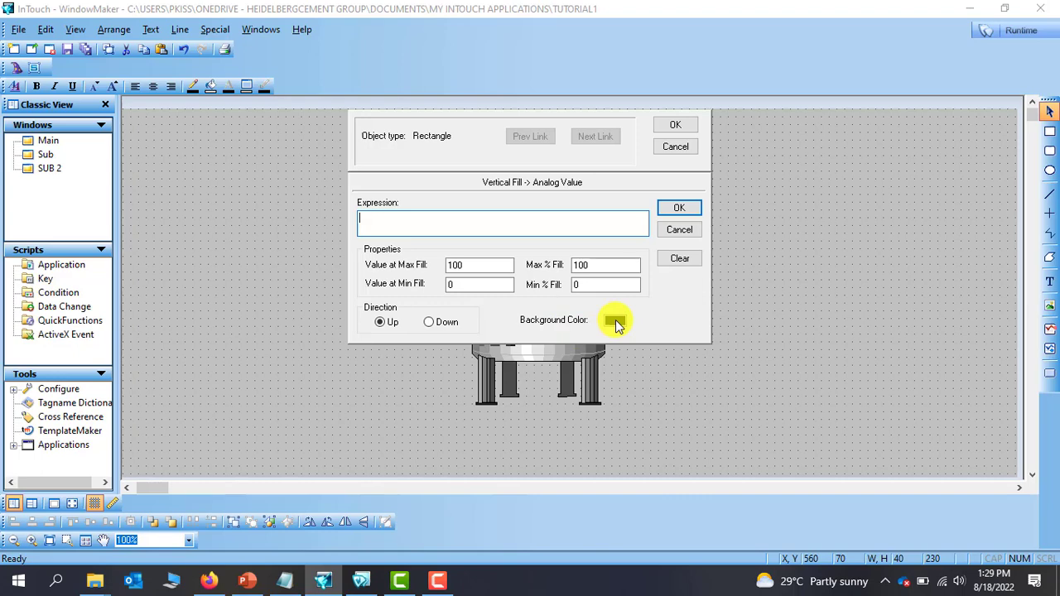
pyautogui.click(615, 322)
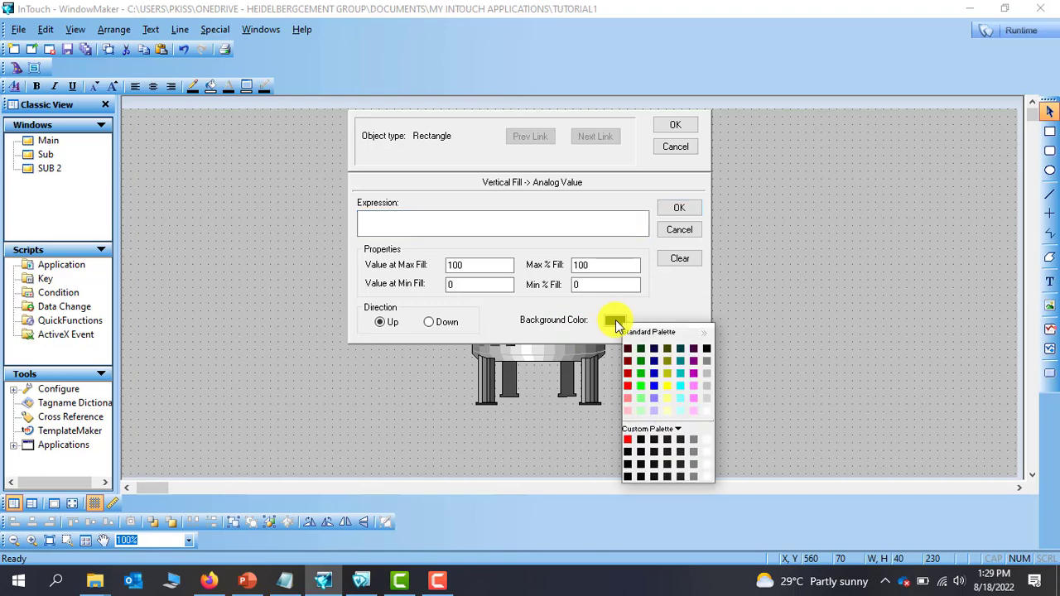
pyautogui.click(641, 375)
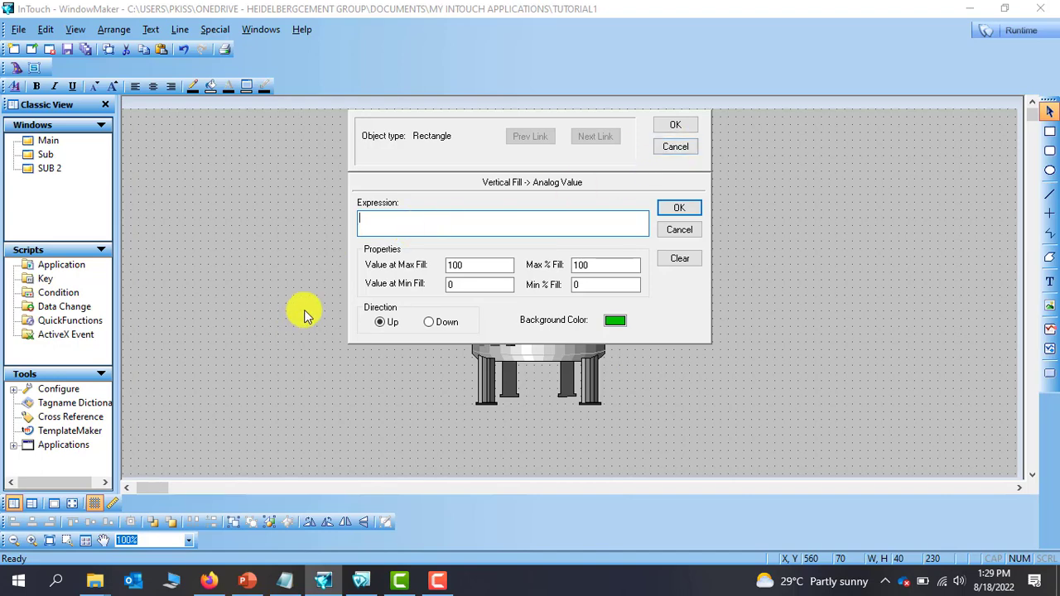
pyautogui.click(676, 148)
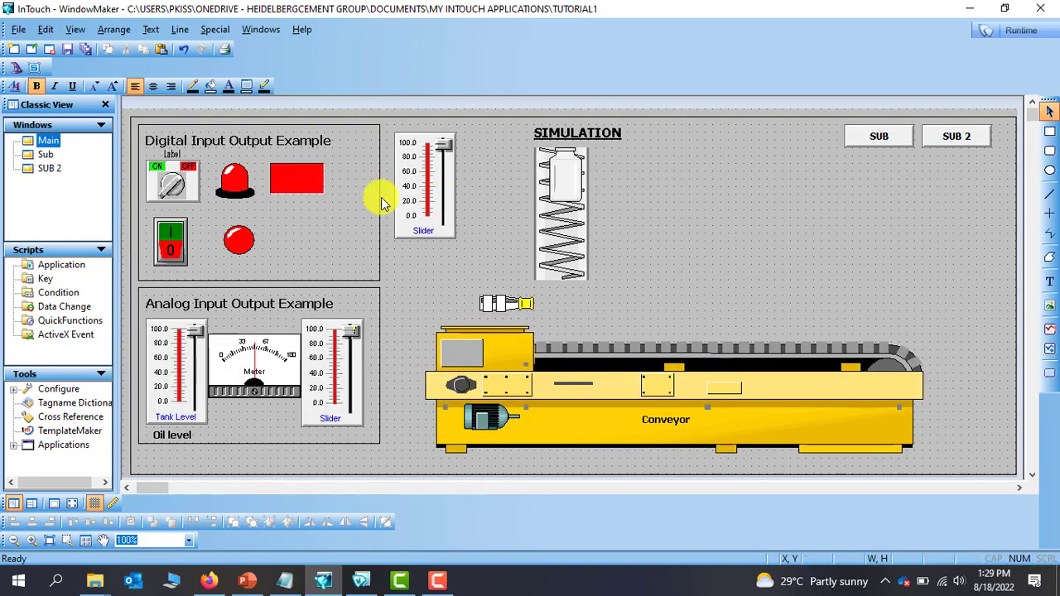
# Copy the Tank Level slider (tag level1, range 0–100) into the tank window and reopen the rectangle's links.
pyautogui.click(186, 400)
pyautogui.hotkey('ctrl', 'c')
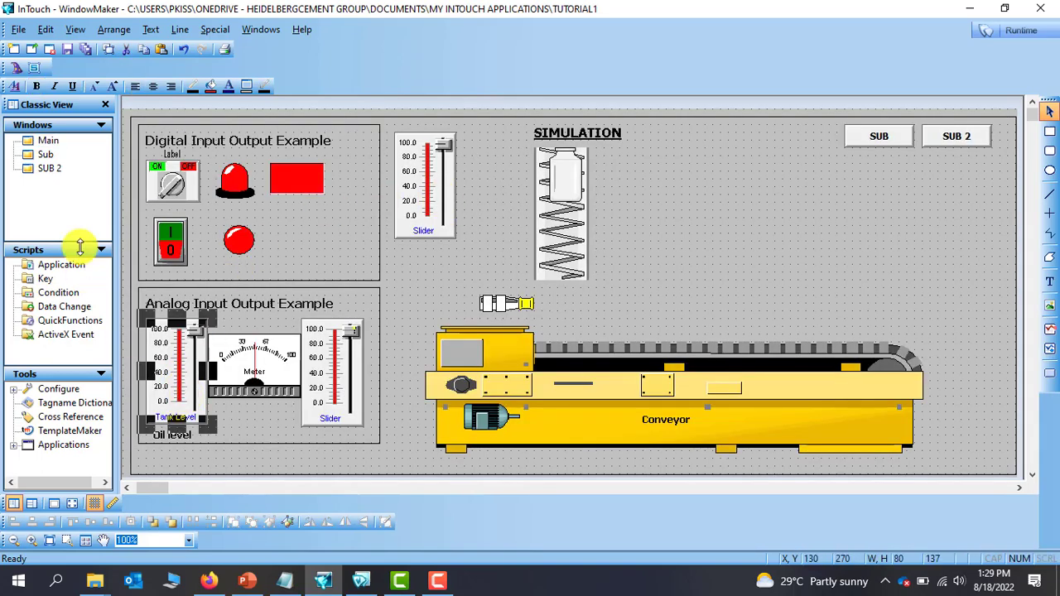
pyautogui.hotkey('ctrl', 'v')
pyautogui.click(189, 181)
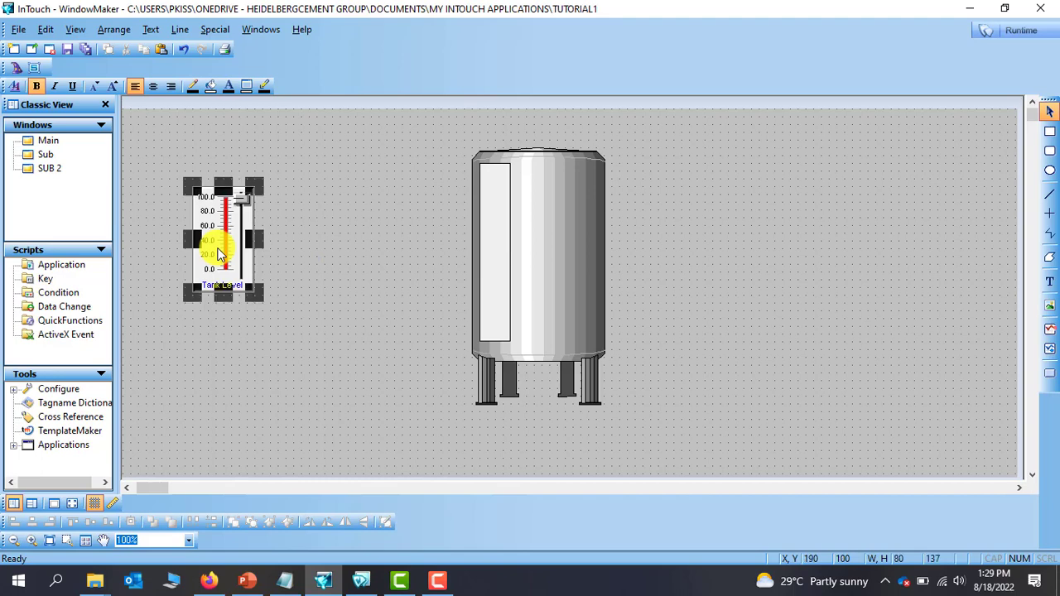
pyautogui.doubleClick(219, 255)
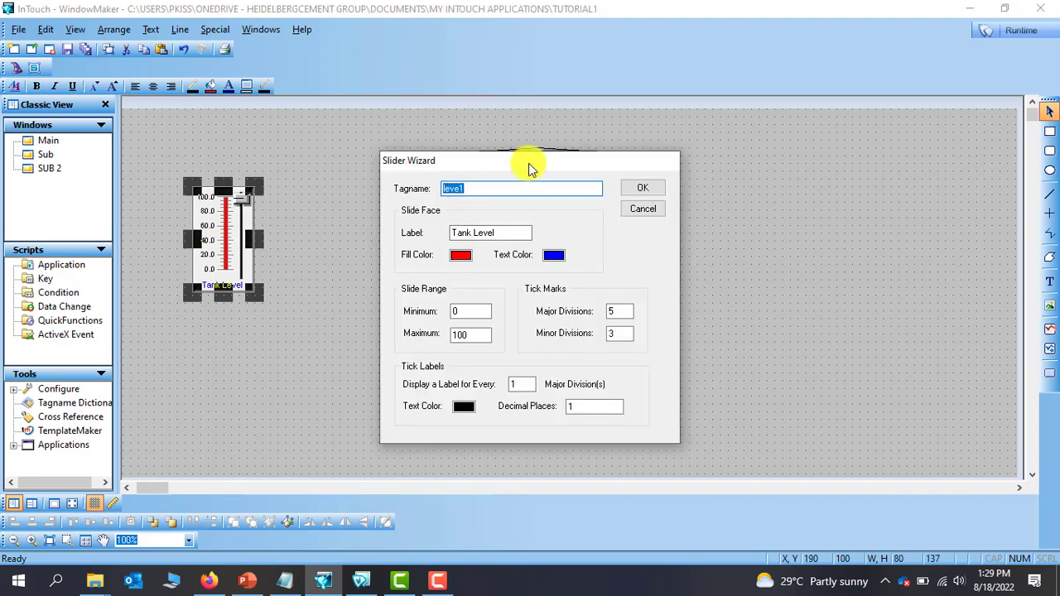
pyautogui.moveTo(530, 163); pyautogui.dragTo(416, 190)
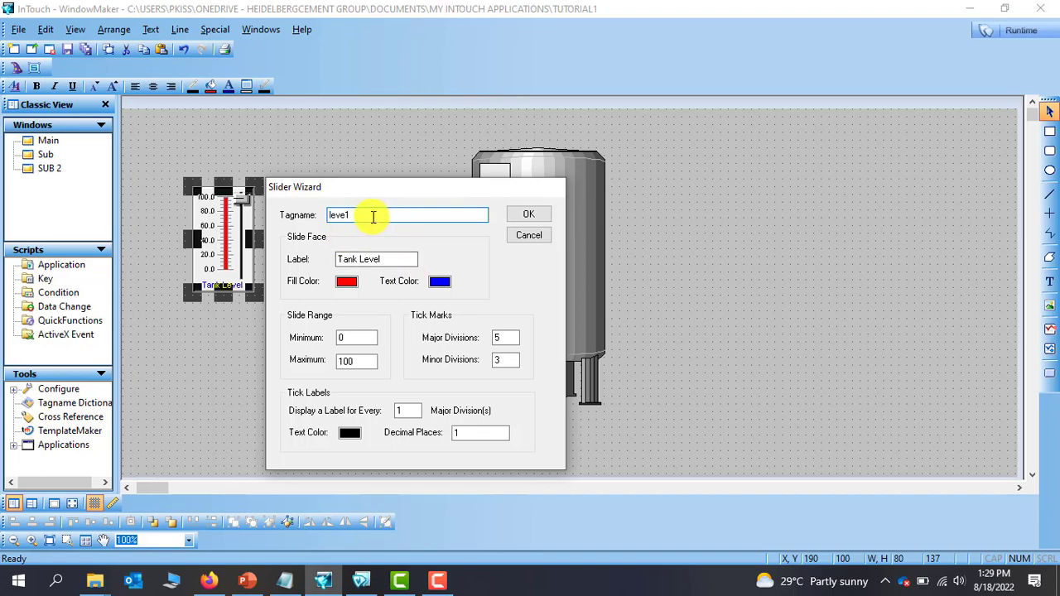
pyautogui.click(529, 214)
pyautogui.doubleClick(496, 232)
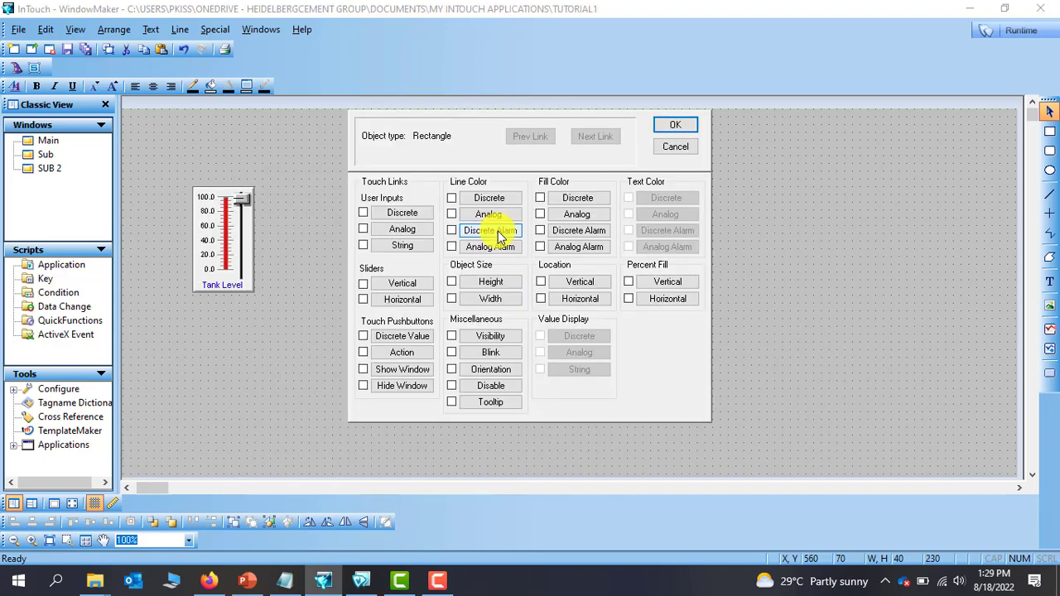
# Link the rectangle's vertical fill to expression 'leve1', apply it, and launch runtime.
pyautogui.click(668, 282)
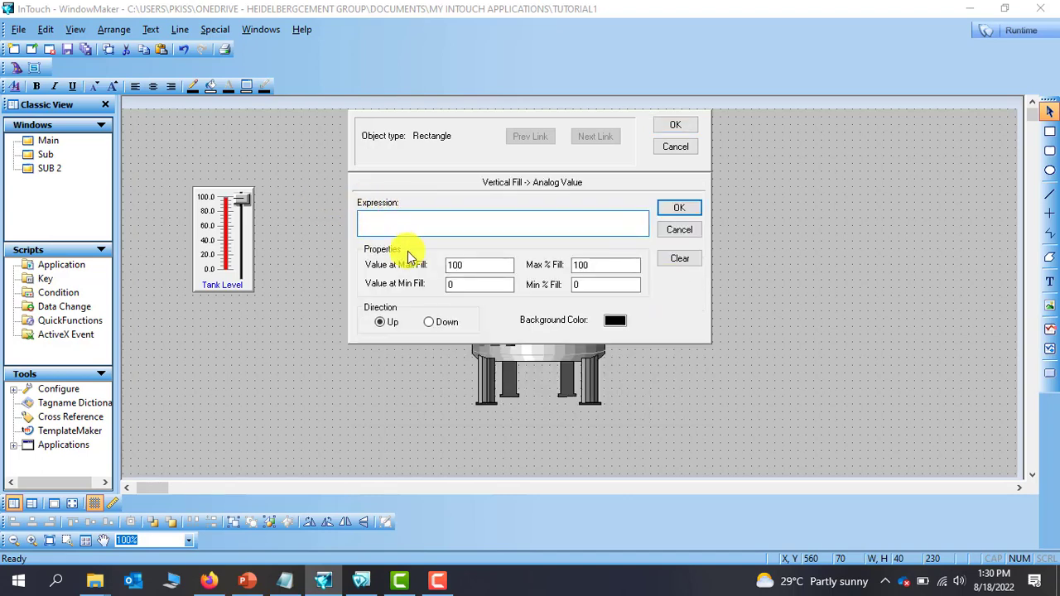
pyautogui.write('leve1')
pyautogui.click(679, 210)
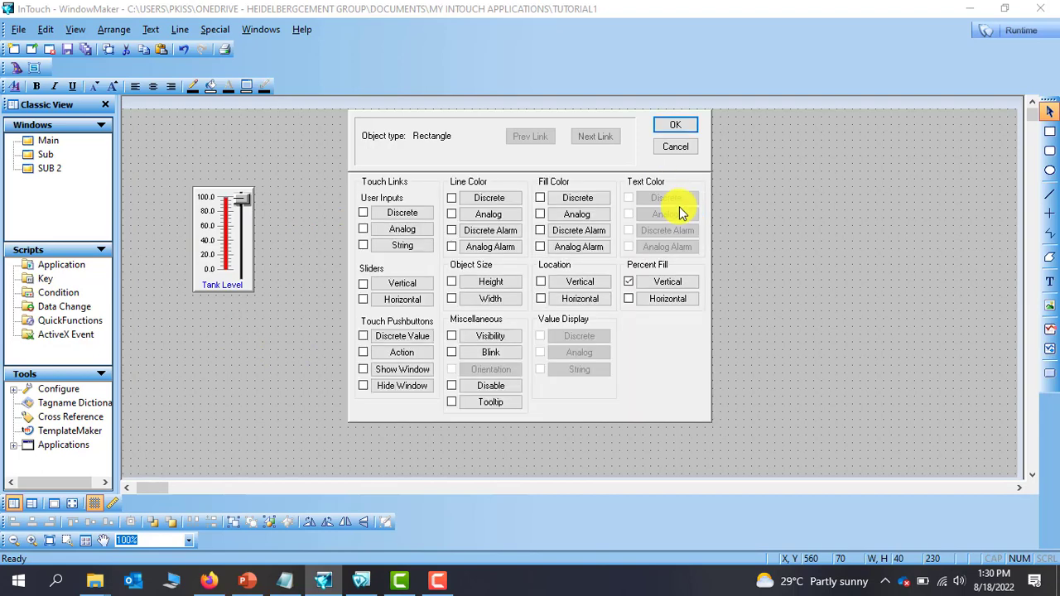
pyautogui.click(677, 126)
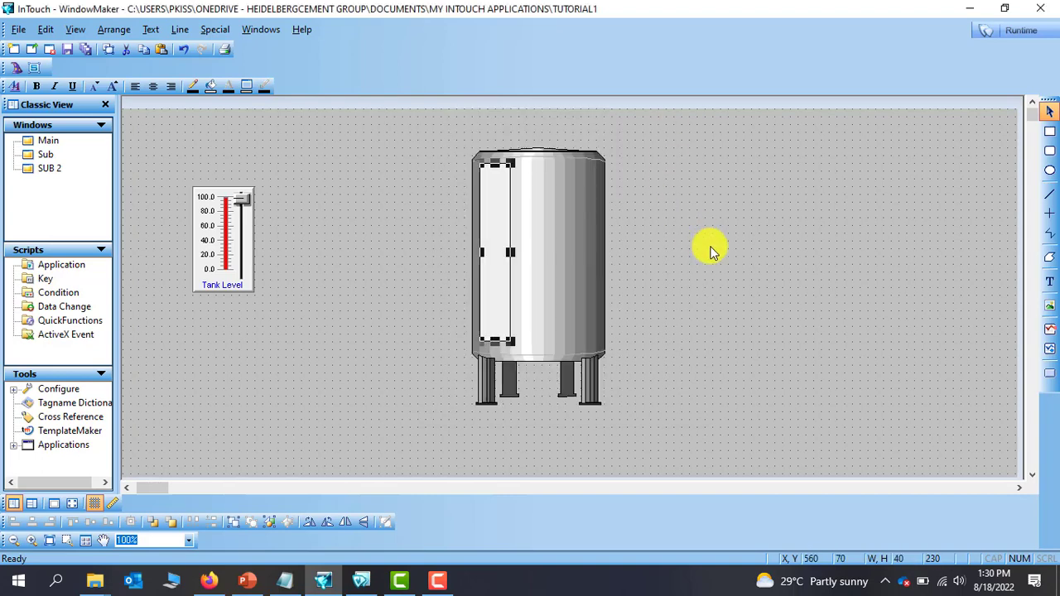
pyautogui.click(1001, 130)
pyautogui.click(1026, 33)
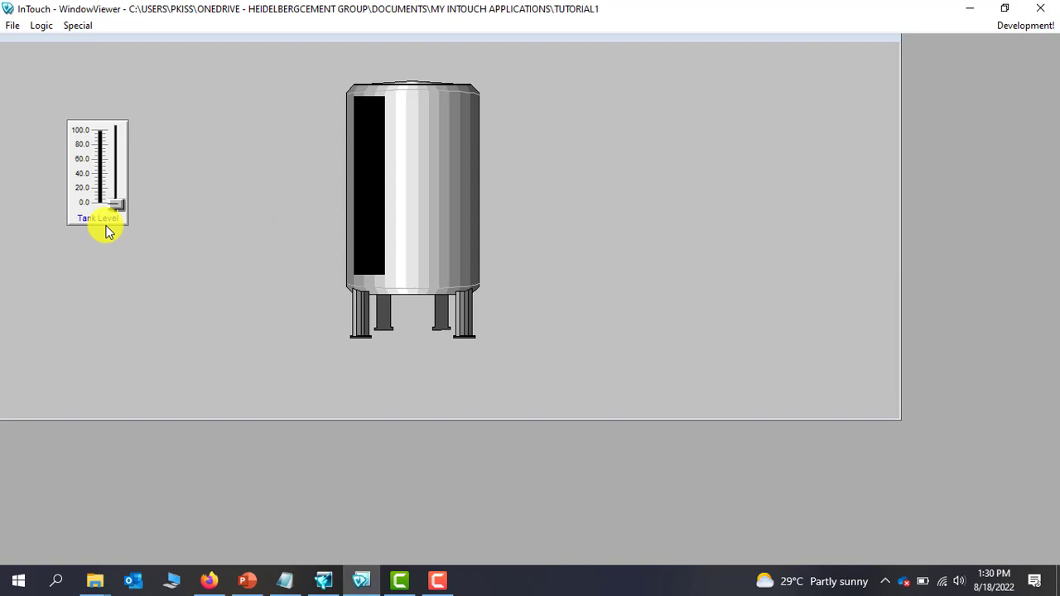
# Raise the Tank Level slider to about 45, drain it to 0, then return to WindowMaker.
pyautogui.moveTo(116, 205); pyautogui.dragTo(121, 150)
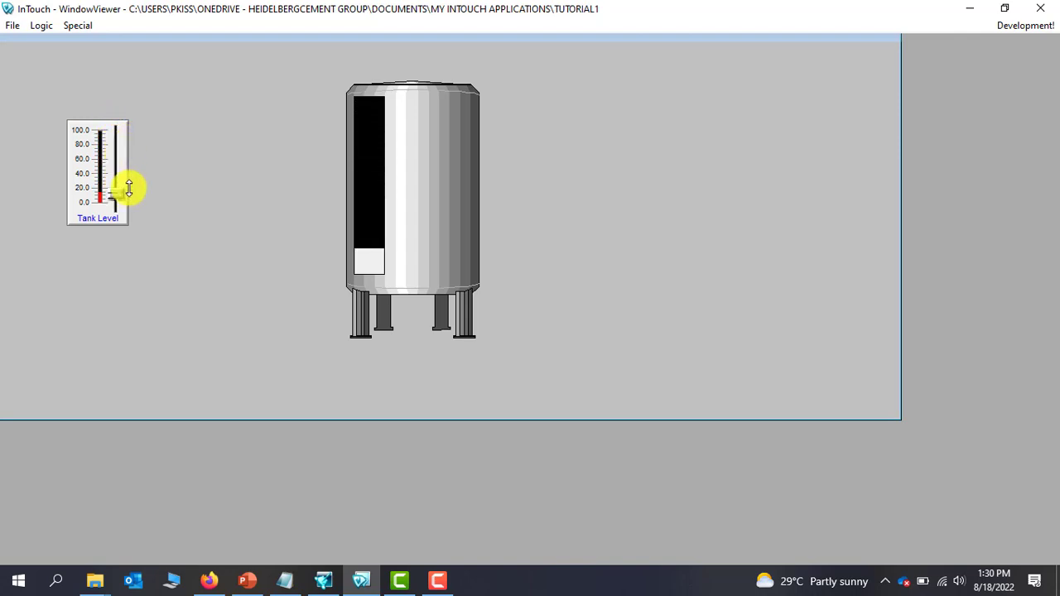
pyautogui.moveTo(128, 189); pyautogui.dragTo(131, 207)
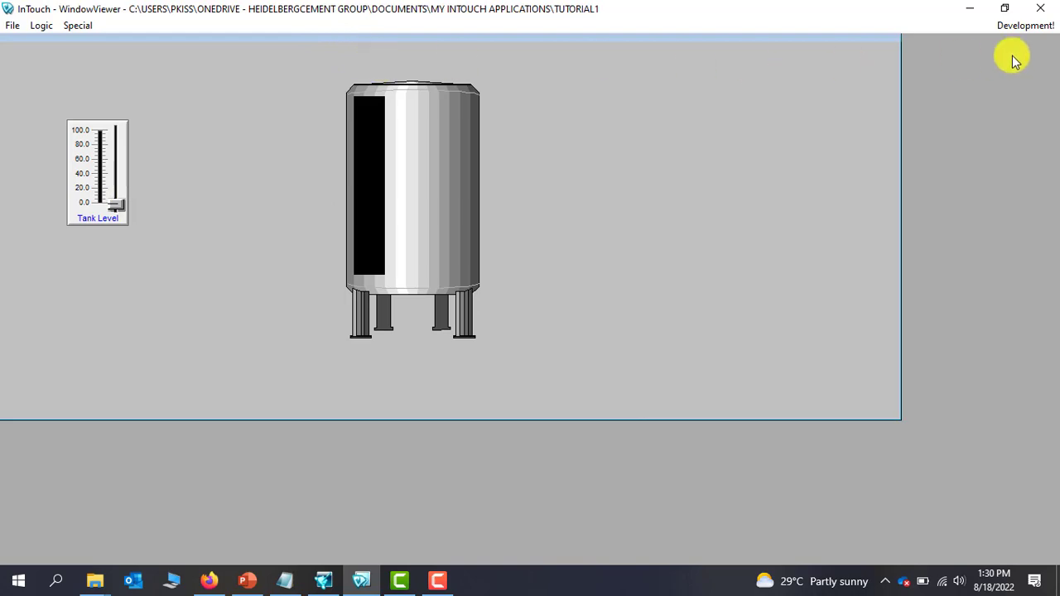
pyautogui.click(1010, 26)
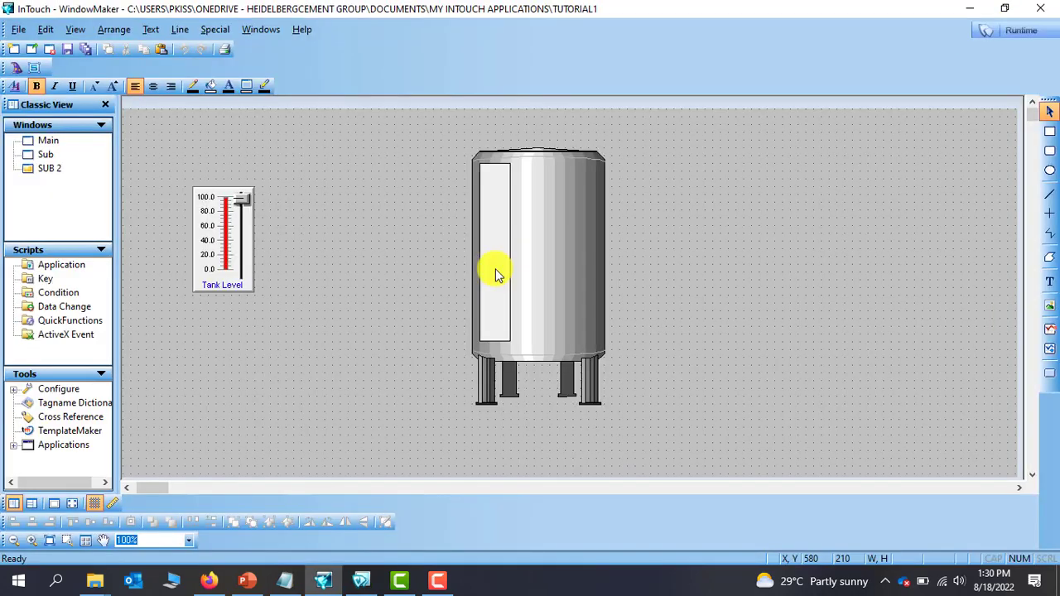
# Set the rectangle's vertical fill background colour to green, apply it, and run the window.
pyautogui.doubleClick(495, 273)
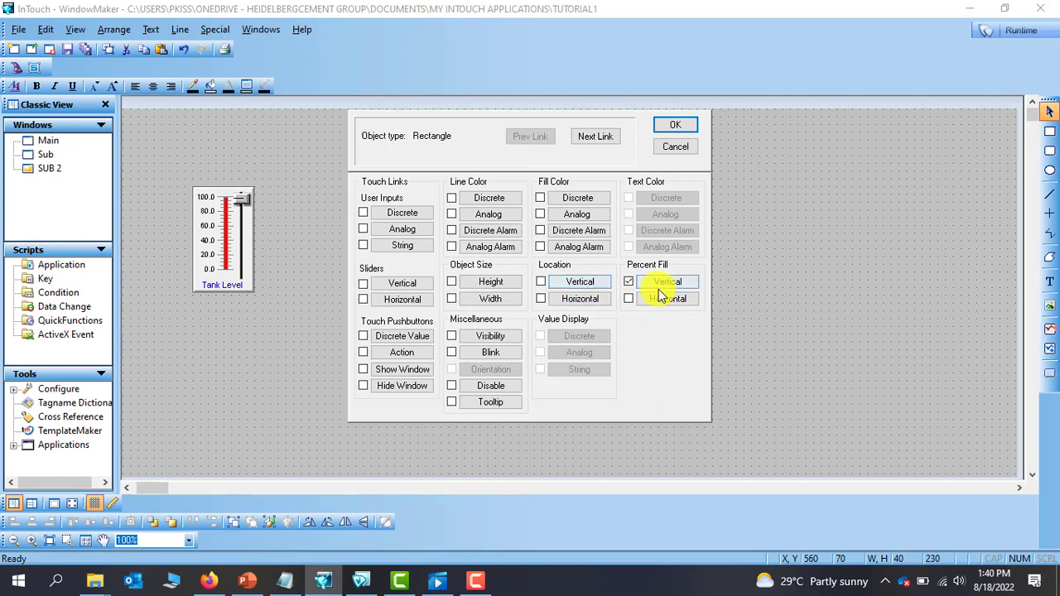
pyautogui.click(667, 281)
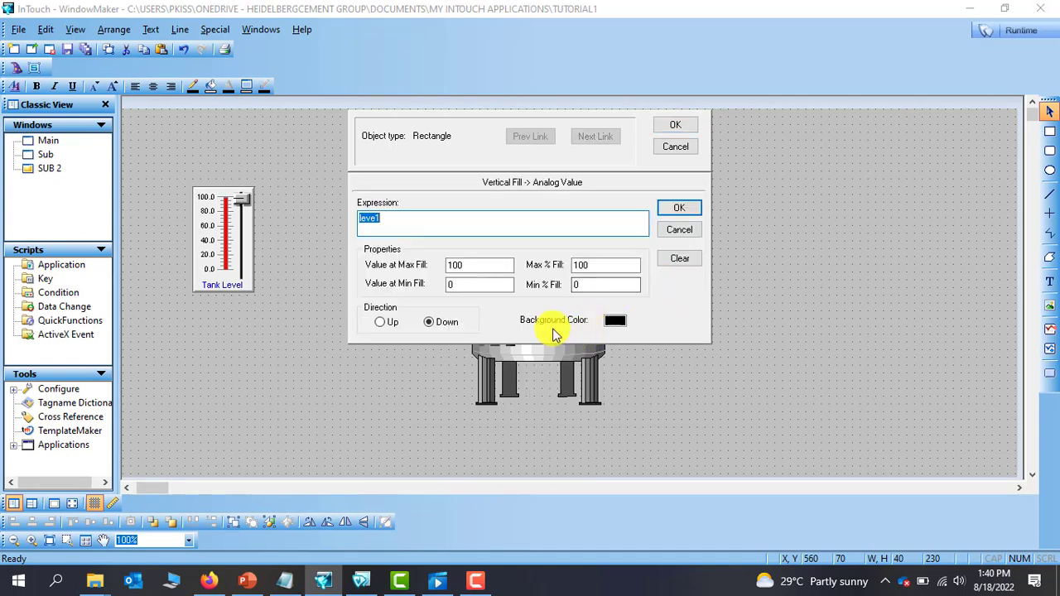
pyautogui.click(615, 322)
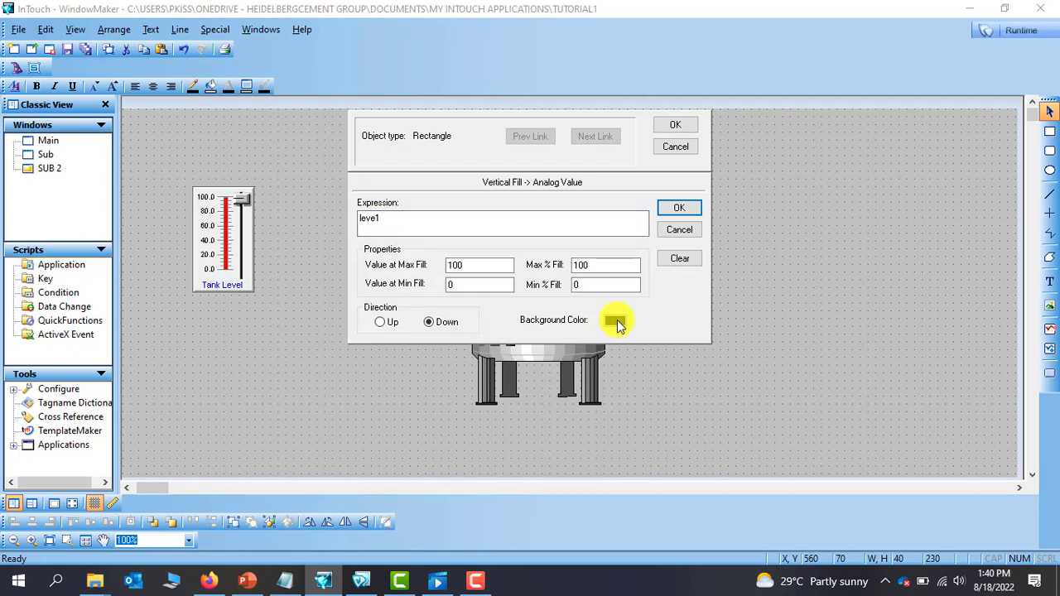
pyautogui.click(616, 324)
pyautogui.click(641, 372)
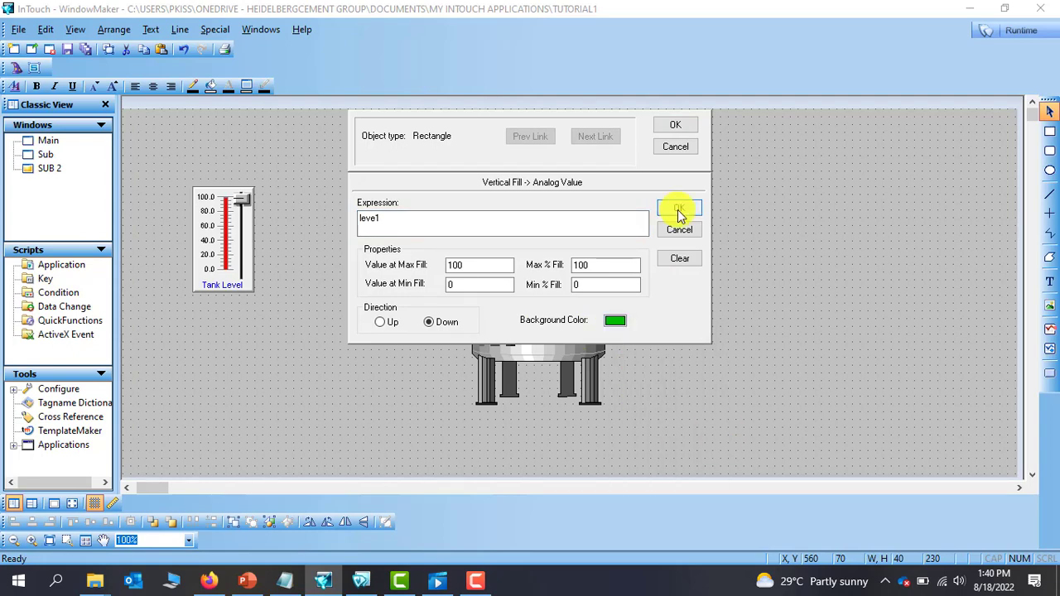
pyautogui.click(677, 210)
pyautogui.click(674, 124)
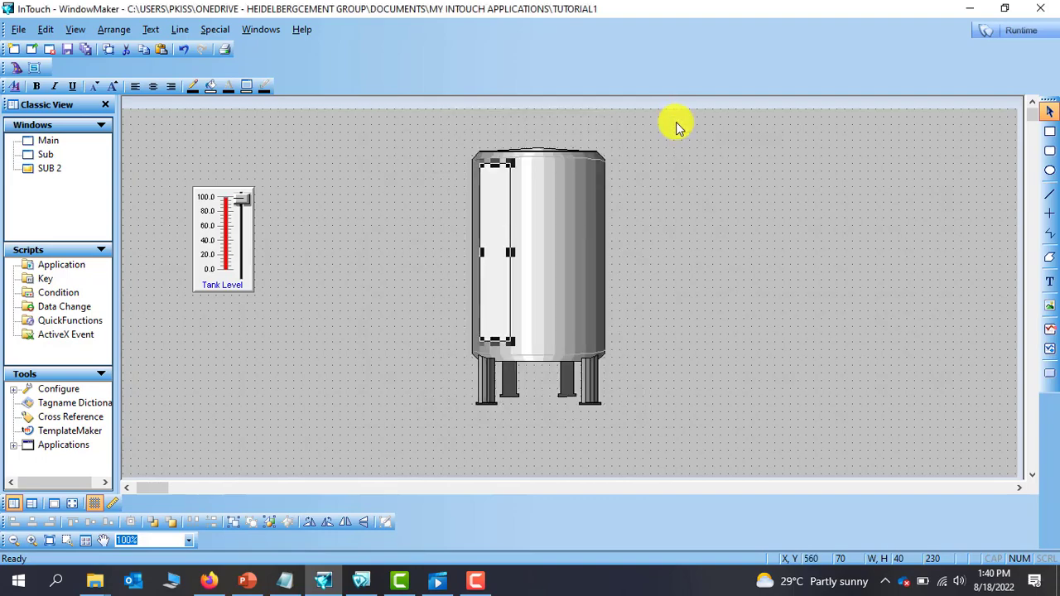
pyautogui.click(997, 29)
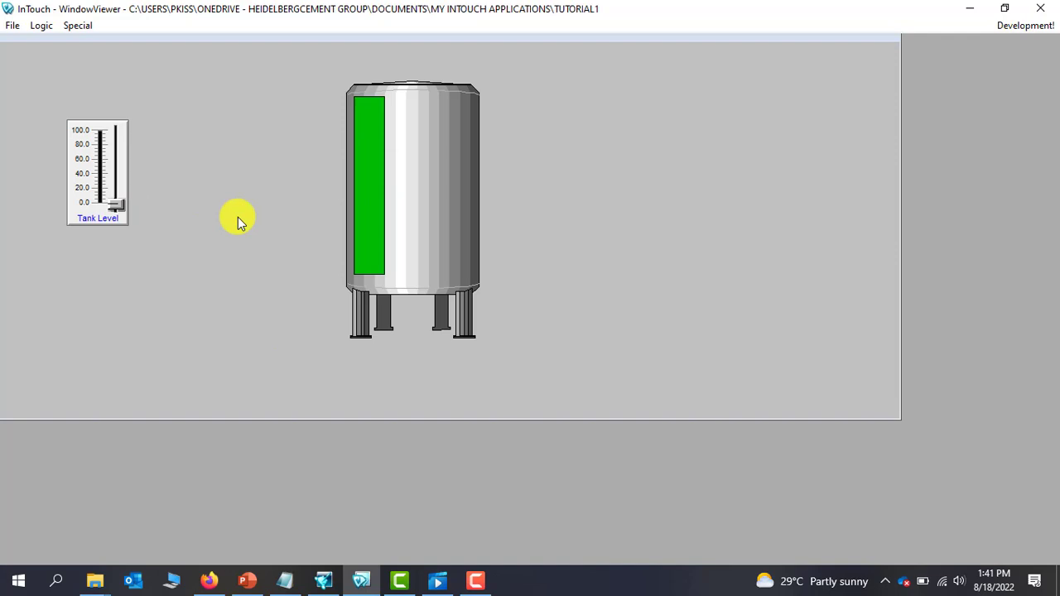
# Raise the Tank Level slider to about 25 to watch the green area, then return to WindowMaker.
pyautogui.moveTo(120, 204)
pyautogui.mouseDown()
pyautogui.moveTo(114, 129)
pyautogui.moveTo(127, 203)
pyautogui.mouseUp()
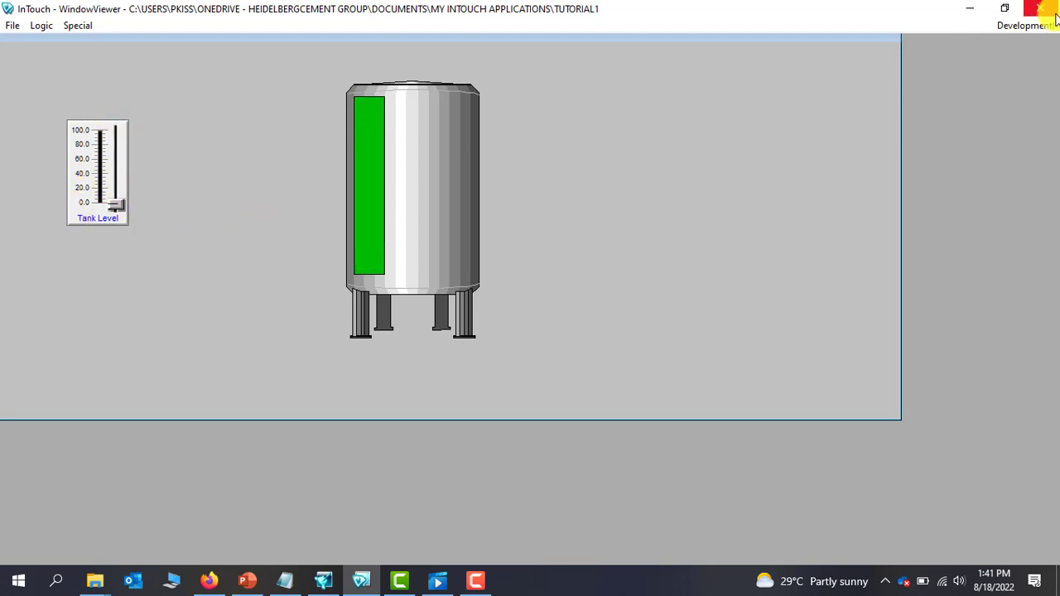
pyautogui.click(1025, 26)
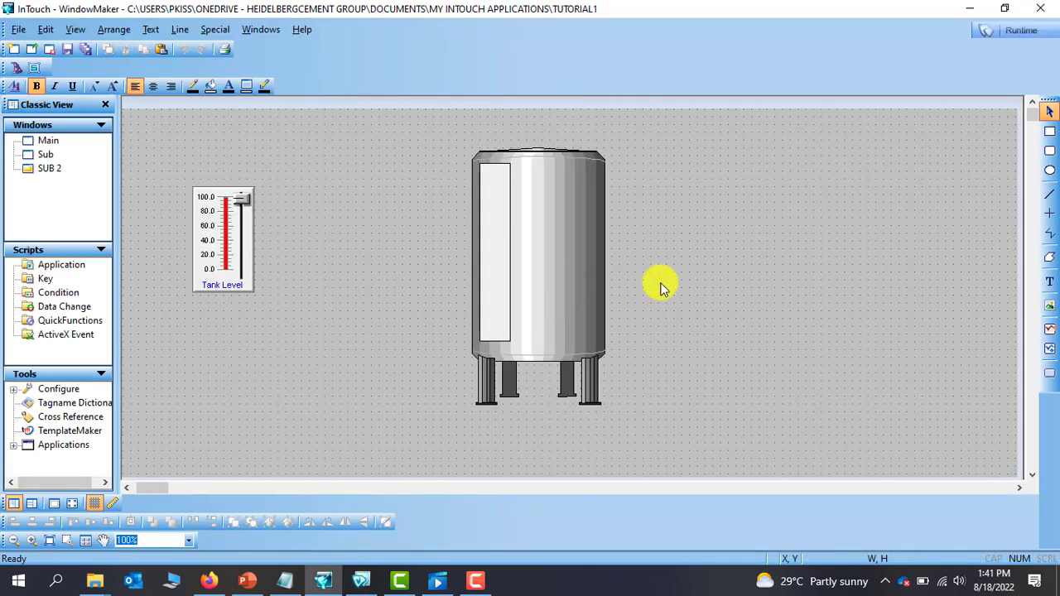
# Give the rectangle a horizontal percent fill driven by level1, keeping the default ranges.
pyautogui.doubleClick(501, 284)
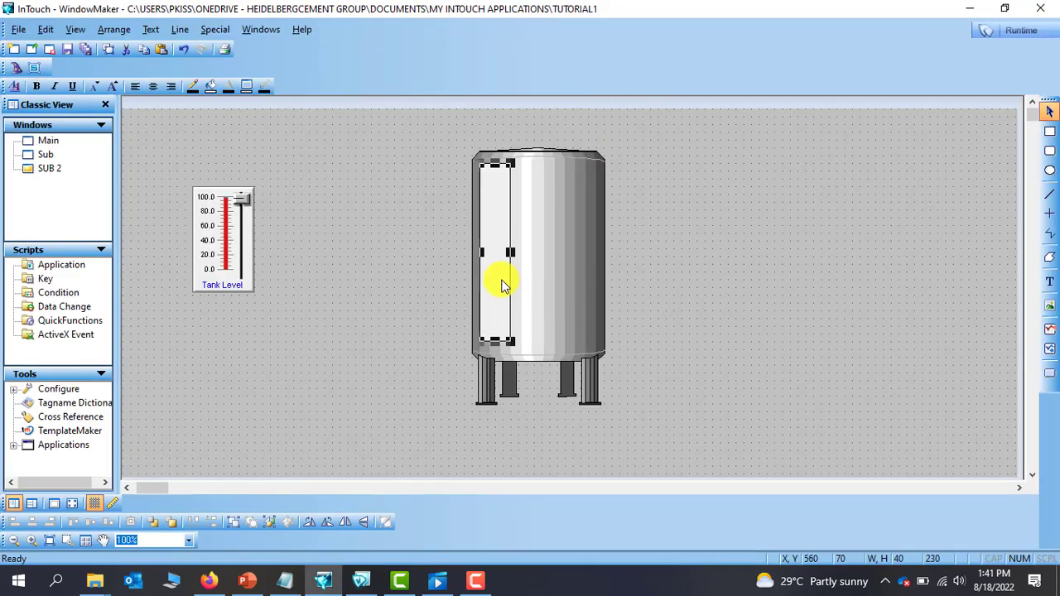
pyautogui.click(678, 300)
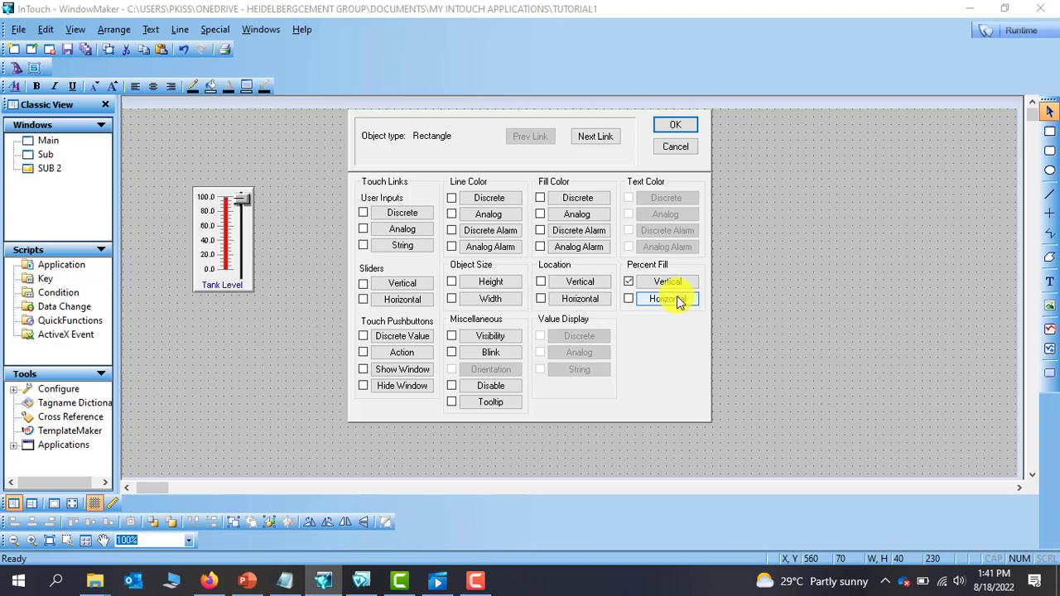
pyautogui.click(664, 301)
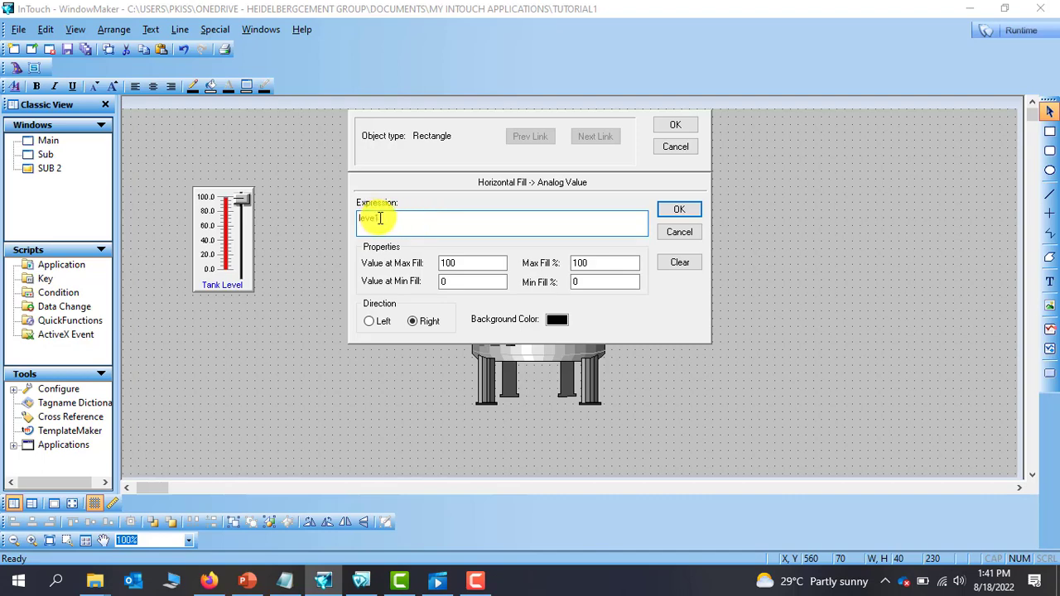
pyautogui.click(679, 212)
pyautogui.click(676, 125)
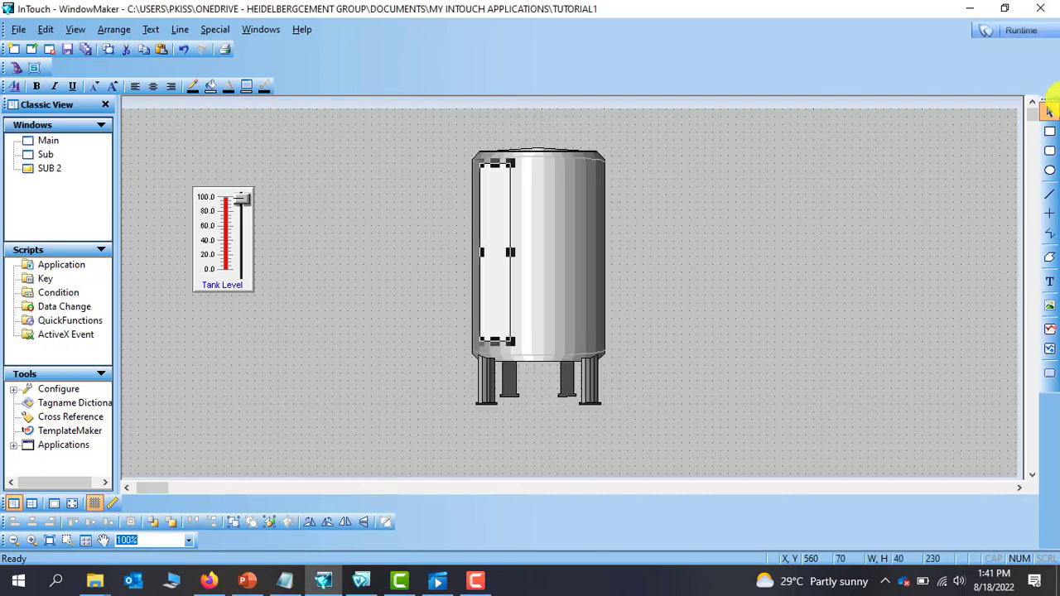
# Run the tank window and raise the Tank Level slider to test the black fill.
pyautogui.click(1020, 30)
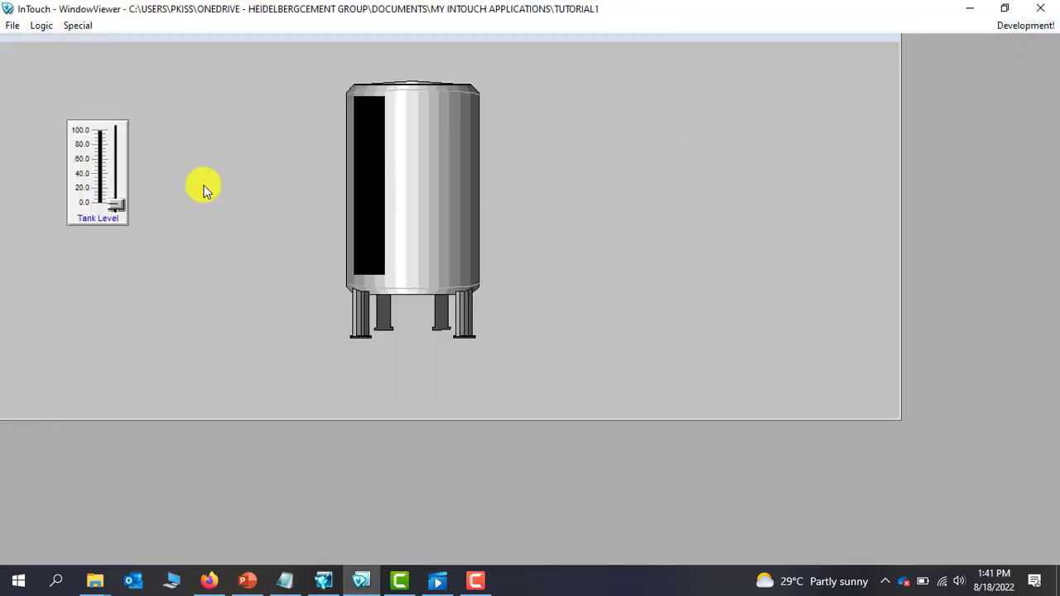
pyautogui.moveTo(116, 204); pyautogui.dragTo(128, 116)
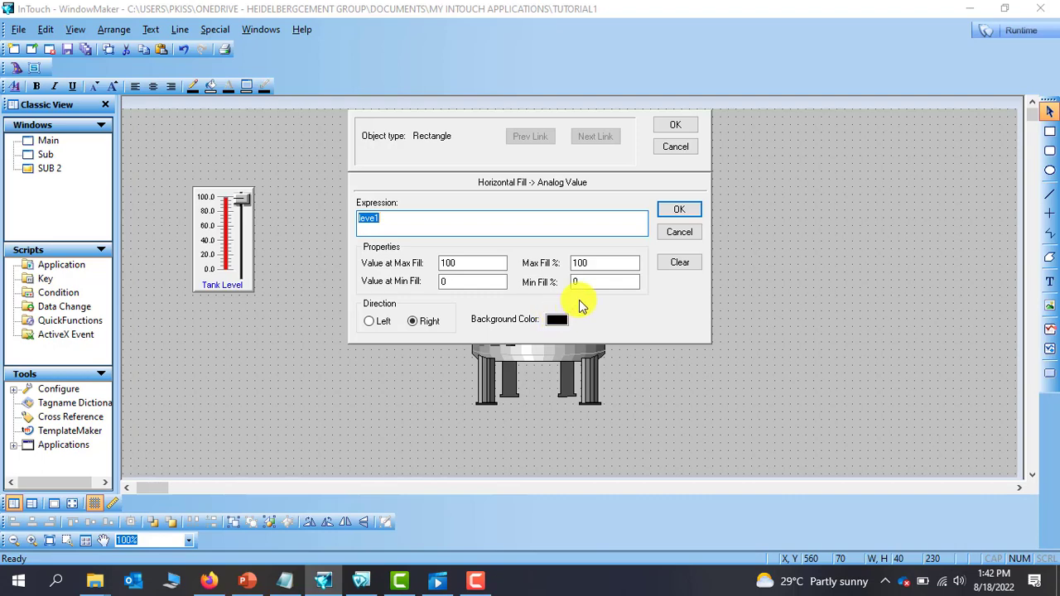
# Replace the horizontal fill with a vertical percent fill capped at Max % Fill 50, and apply.
pyautogui.click(679, 210)
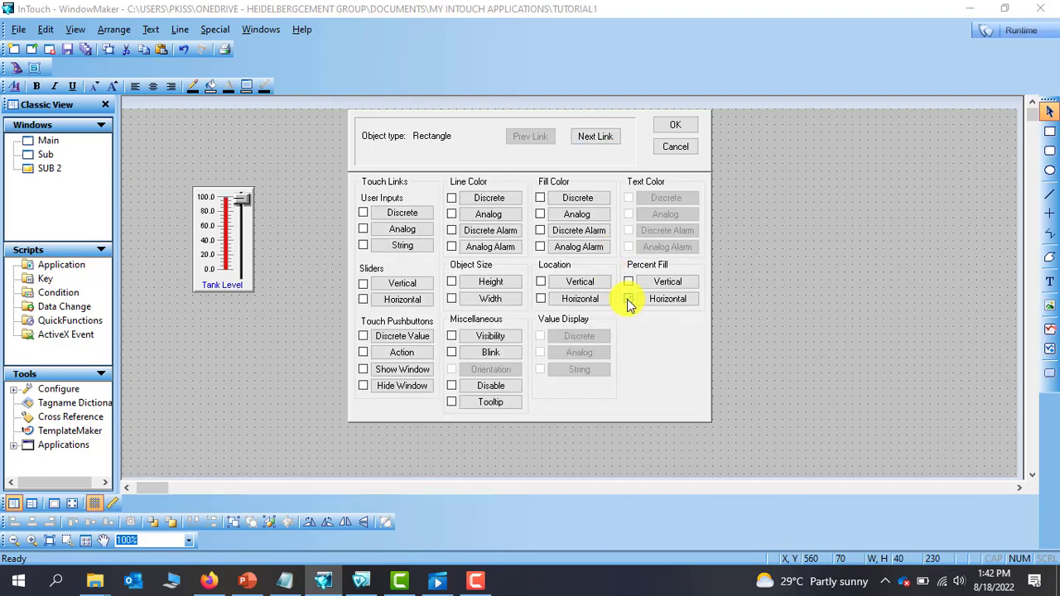
pyautogui.click(631, 281)
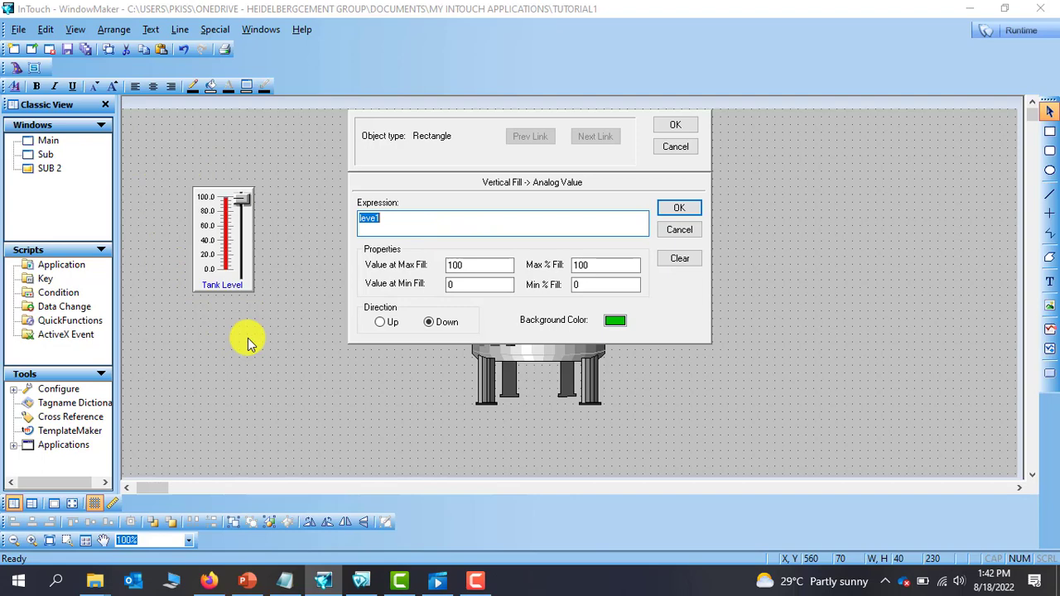
pyautogui.click(596, 285)
pyautogui.click(590, 265)
pyautogui.click(589, 265)
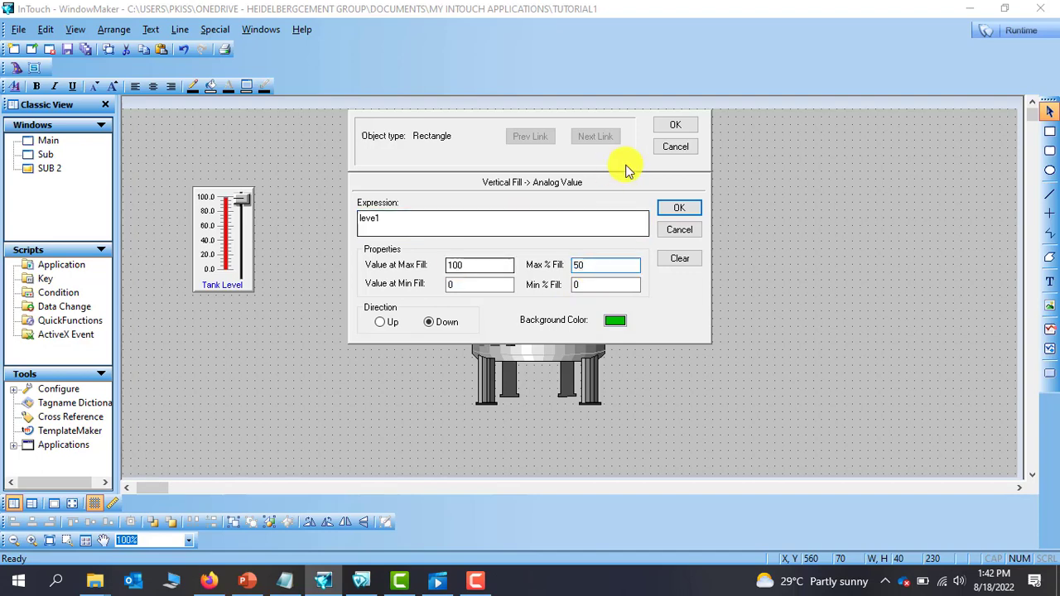
pyautogui.click(682, 210)
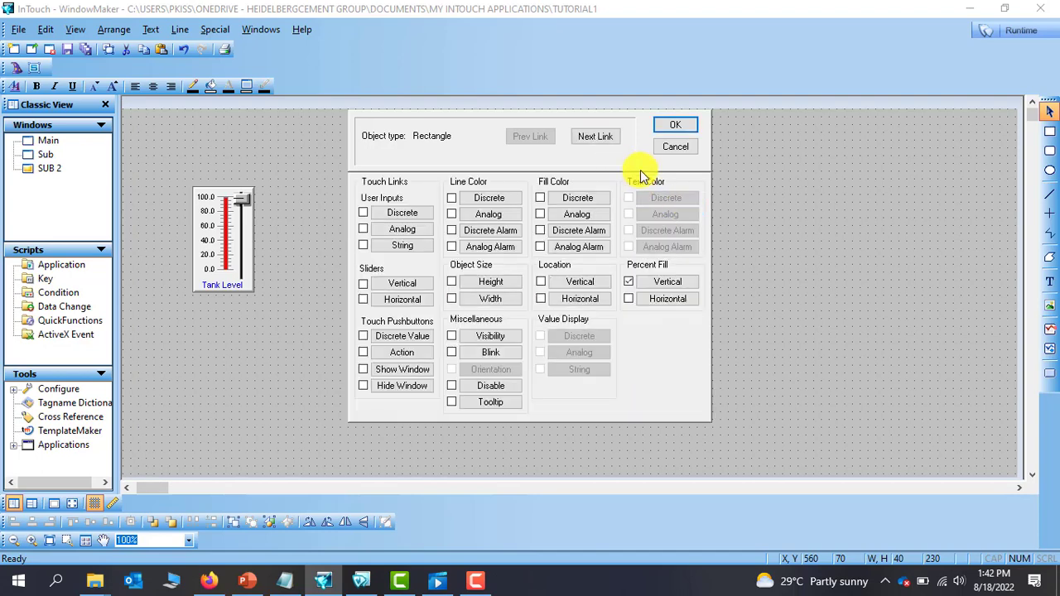
pyautogui.click(671, 128)
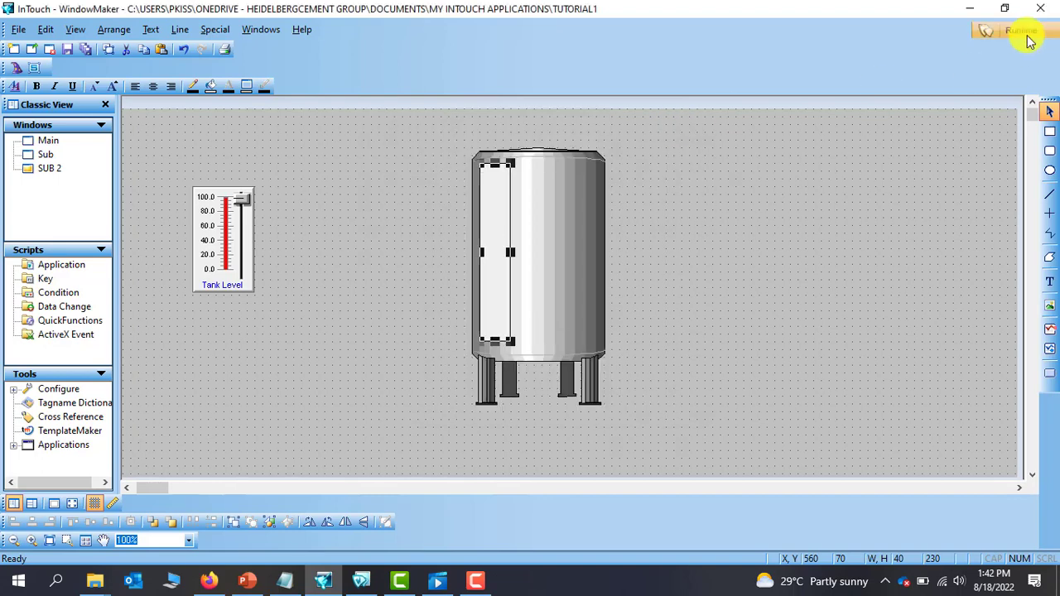
# In runtime, raise Tank Level to about 90 then back to 0; the fill stops at half.
pyautogui.click(1020, 31)
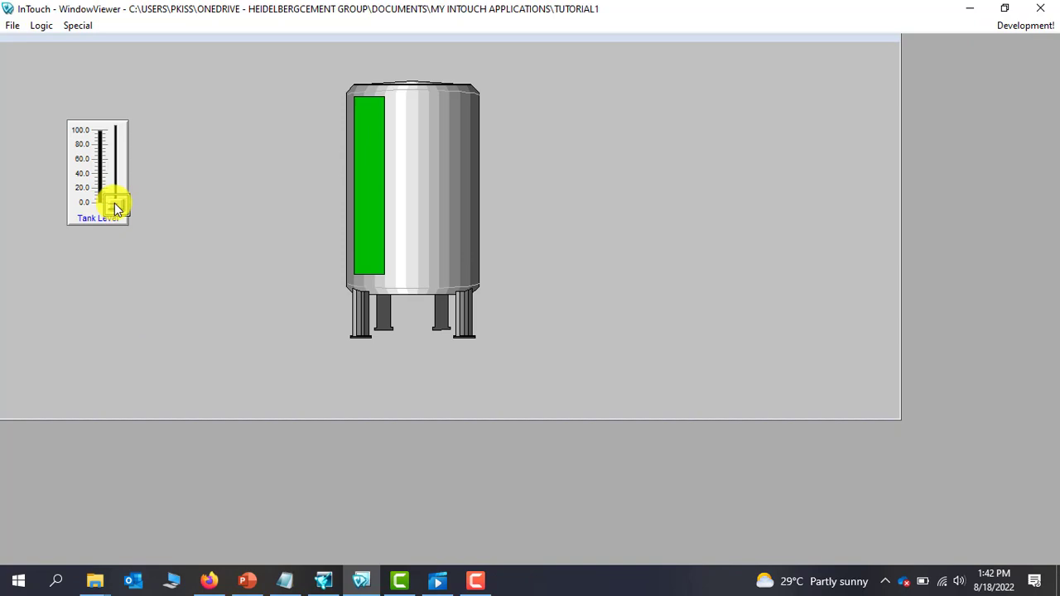
pyautogui.moveTo(115, 207); pyautogui.dragTo(119, 123)
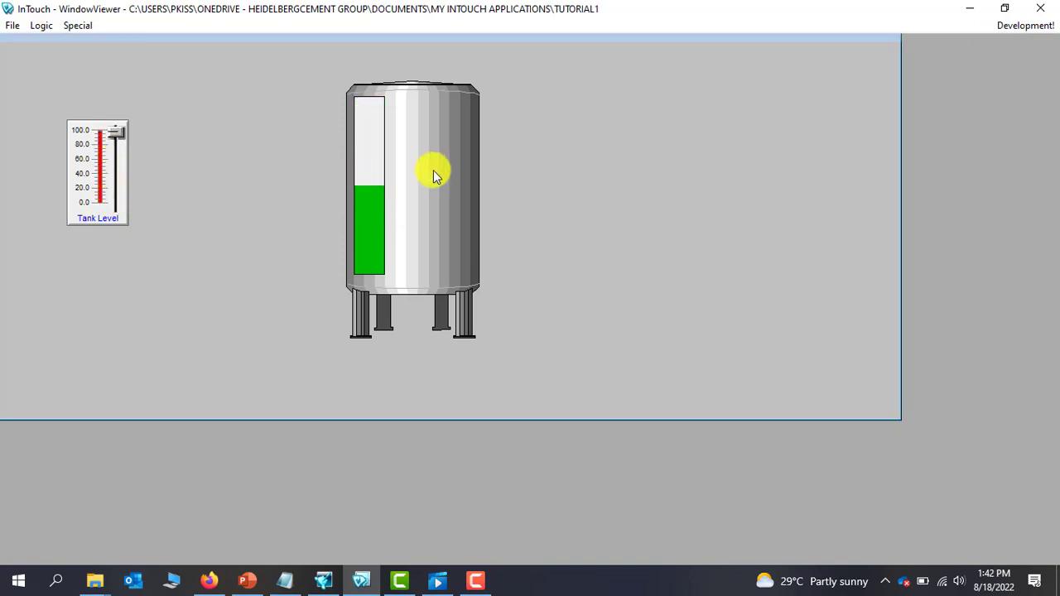
pyautogui.moveTo(119, 129); pyautogui.dragTo(116, 206)
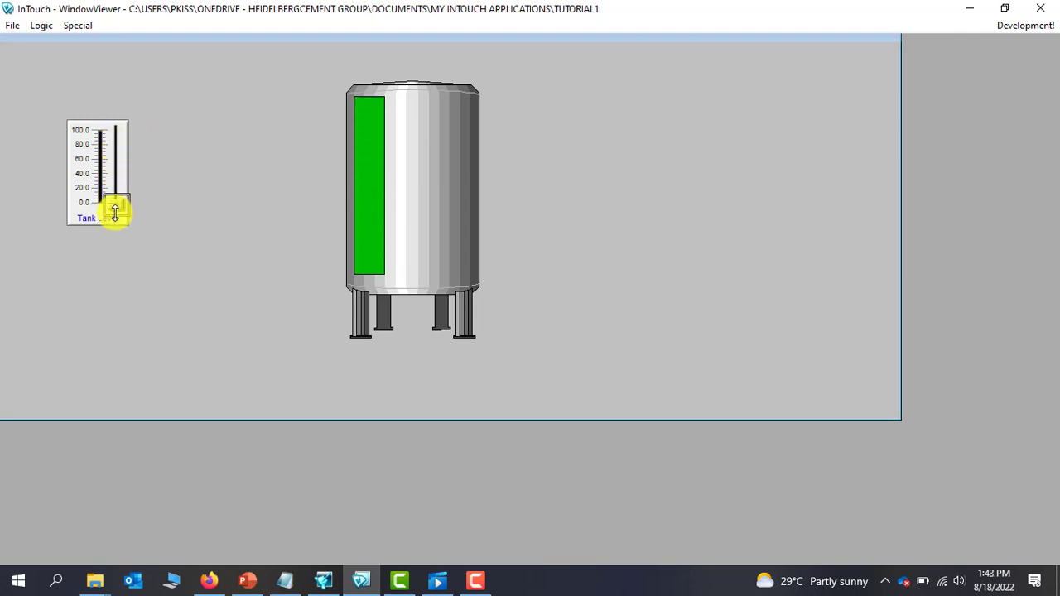
# Return to development and OK the rectangle's Animation Links, leaving only the vertical percent fill.
pyautogui.click(1029, 30)
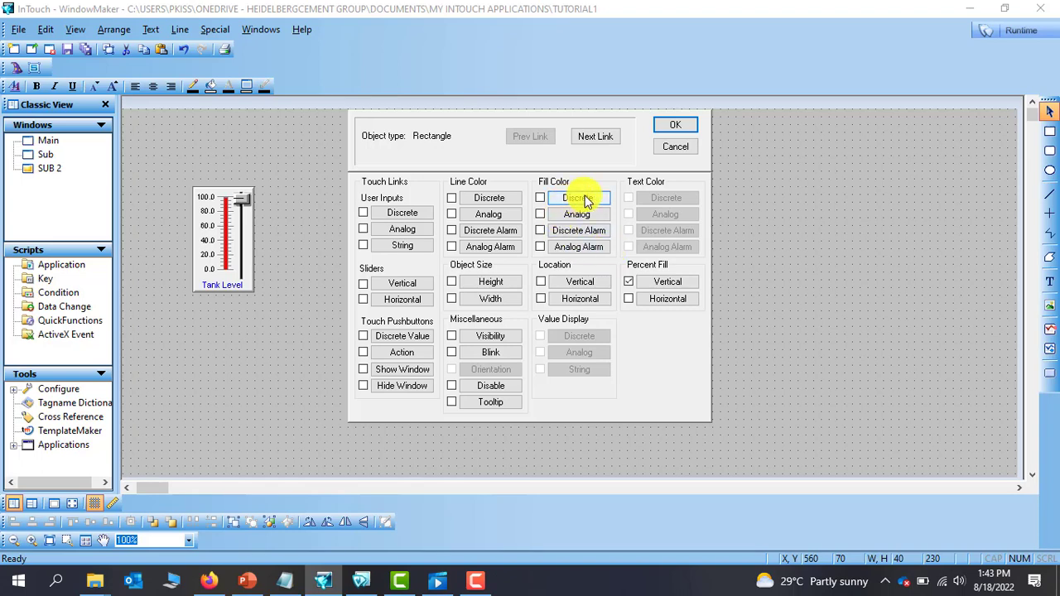
pyautogui.click(676, 126)
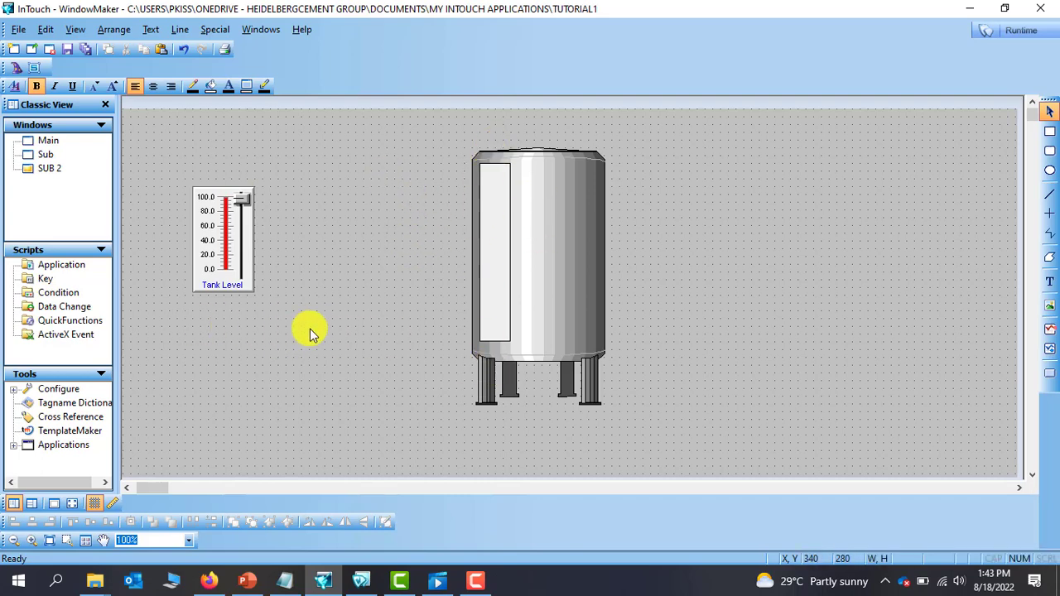
# Copy the ON/OFF switch from Main and paste it below the Tank Level slider in SUB 2.
pyautogui.doubleClick(47, 142)
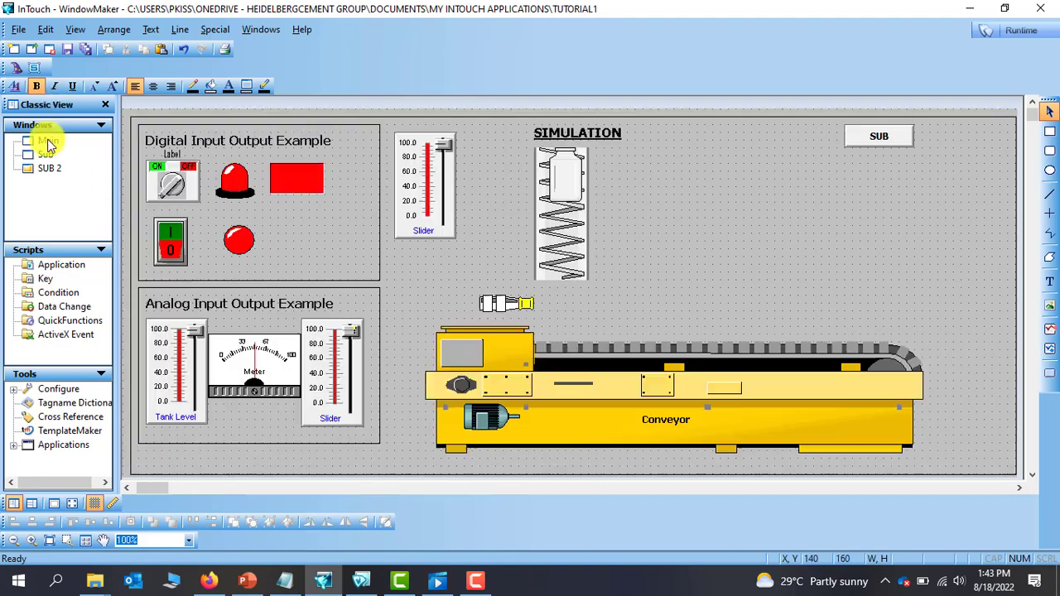
pyautogui.click(186, 178)
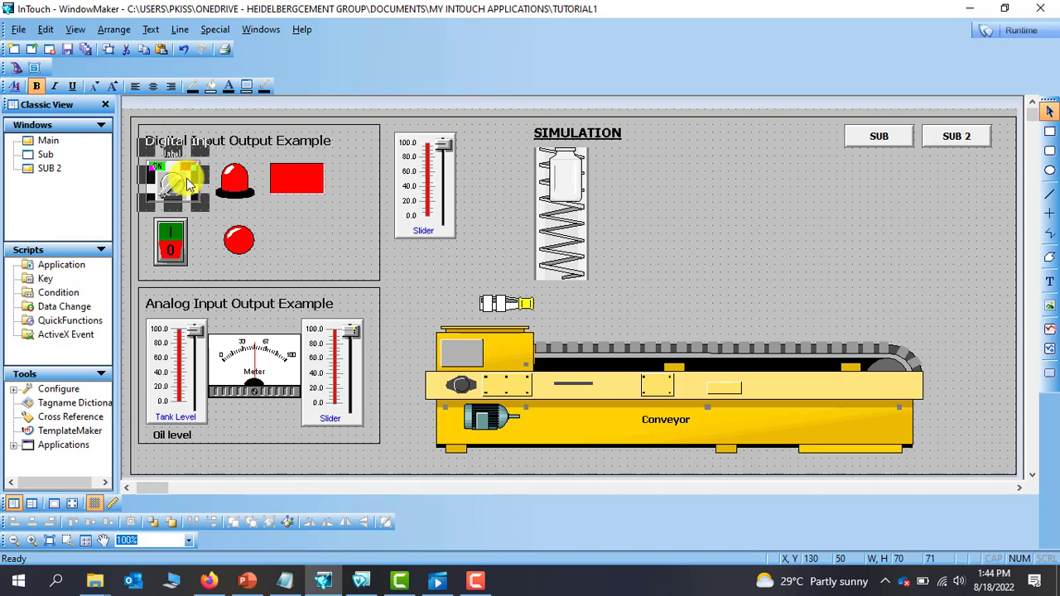
pyautogui.doubleClick(48, 168)
pyautogui.hotkey('ctrl', 'v')
pyautogui.click(208, 333)
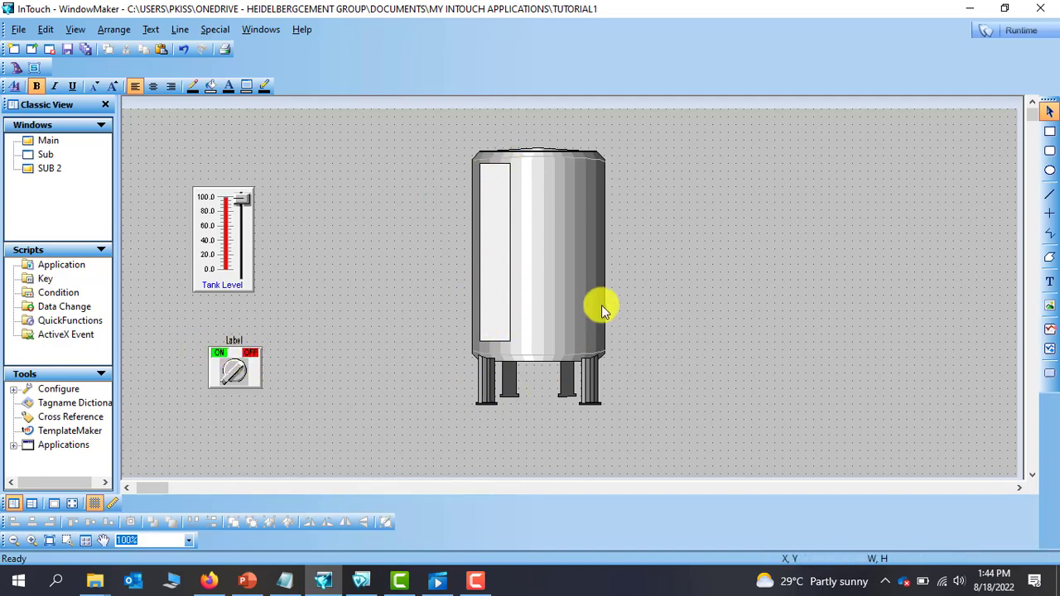
# Draw a square beside the ON/OFF switch, leaving the switch's settings unchanged.
pyautogui.click(1049, 130)
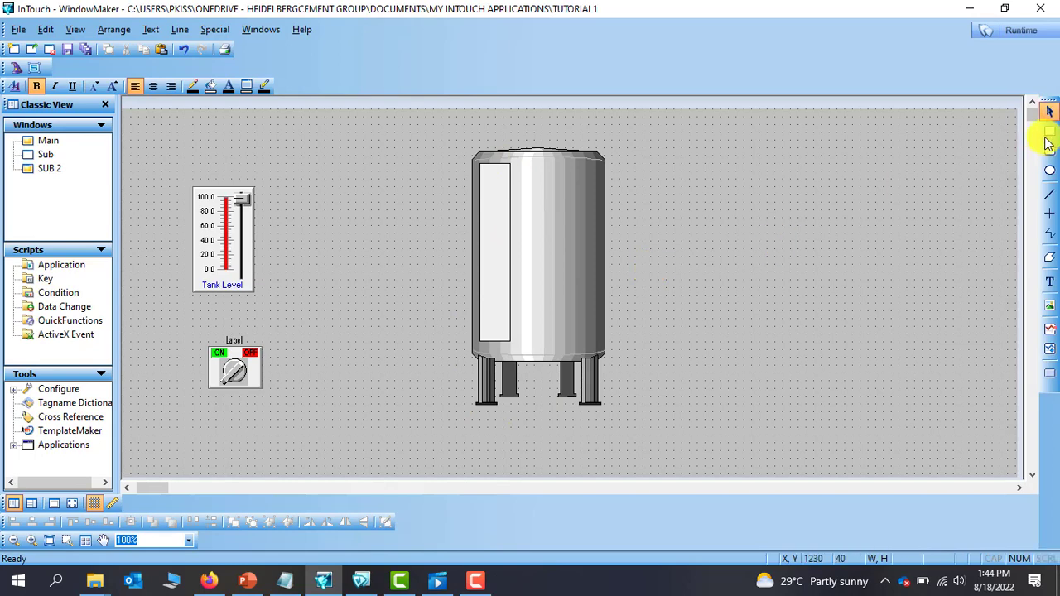
pyautogui.moveTo(339, 203); pyautogui.dragTo(318, 400)
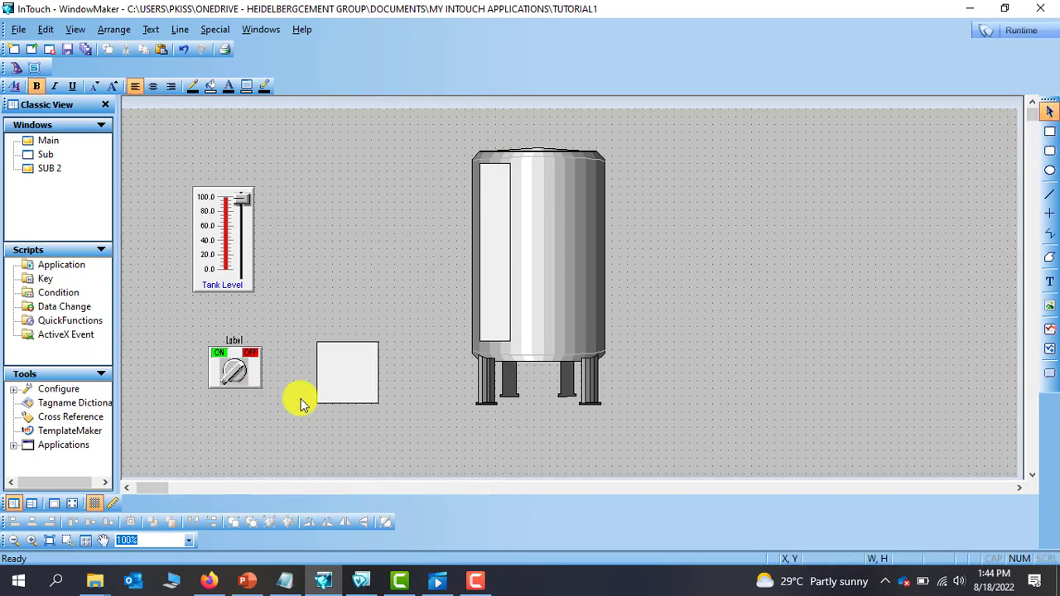
pyautogui.click(386, 306)
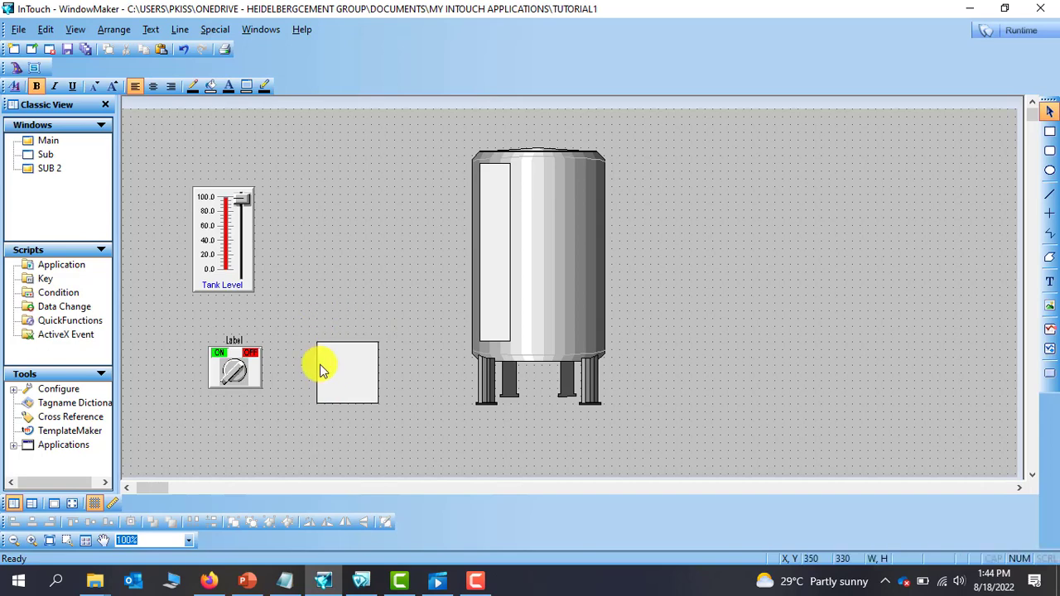
pyautogui.click(242, 370)
pyautogui.doubleClick(243, 370)
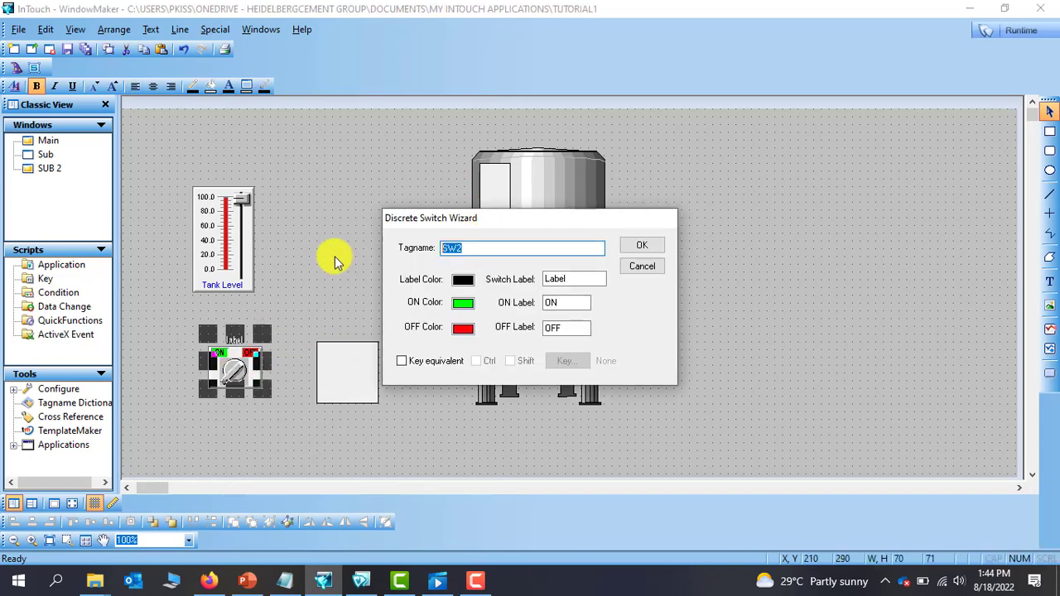
pyautogui.click(642, 245)
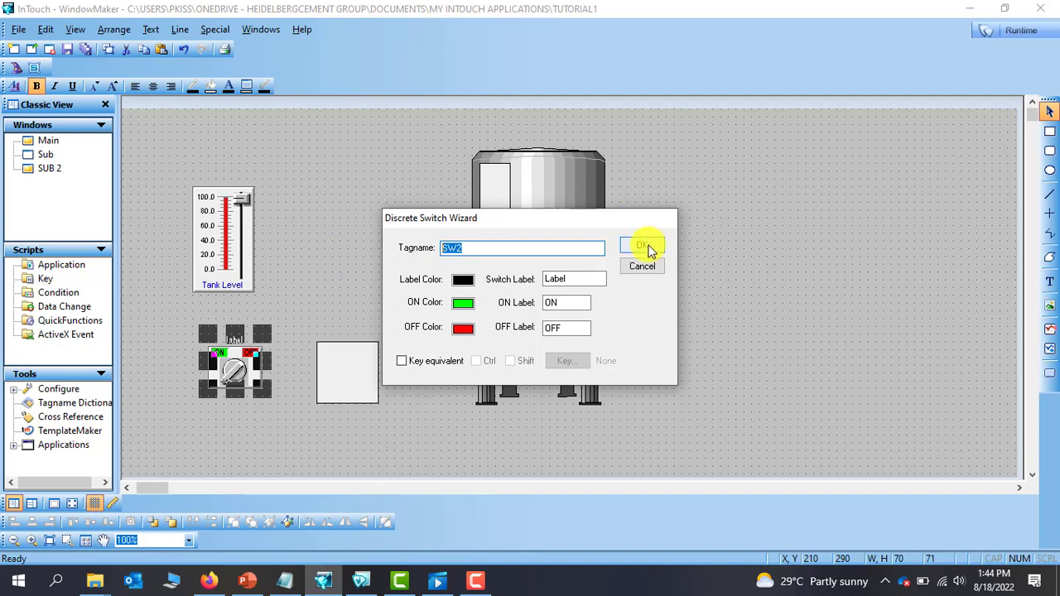
# Link the square's discrete fill colour to SW2: green when TRUE, red when FALSE.
pyautogui.doubleClick(362, 369)
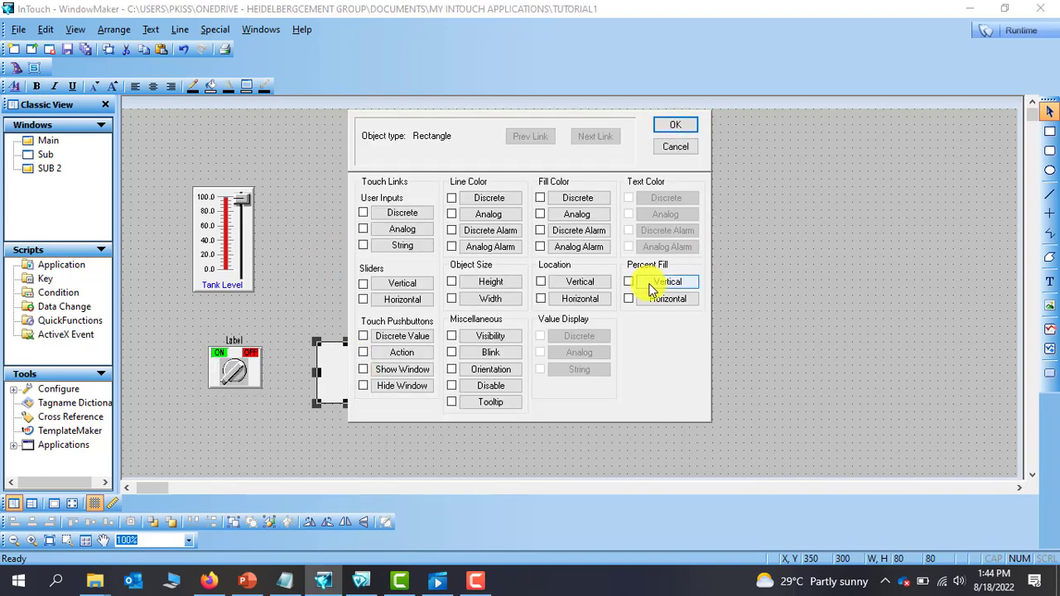
pyautogui.click(580, 198)
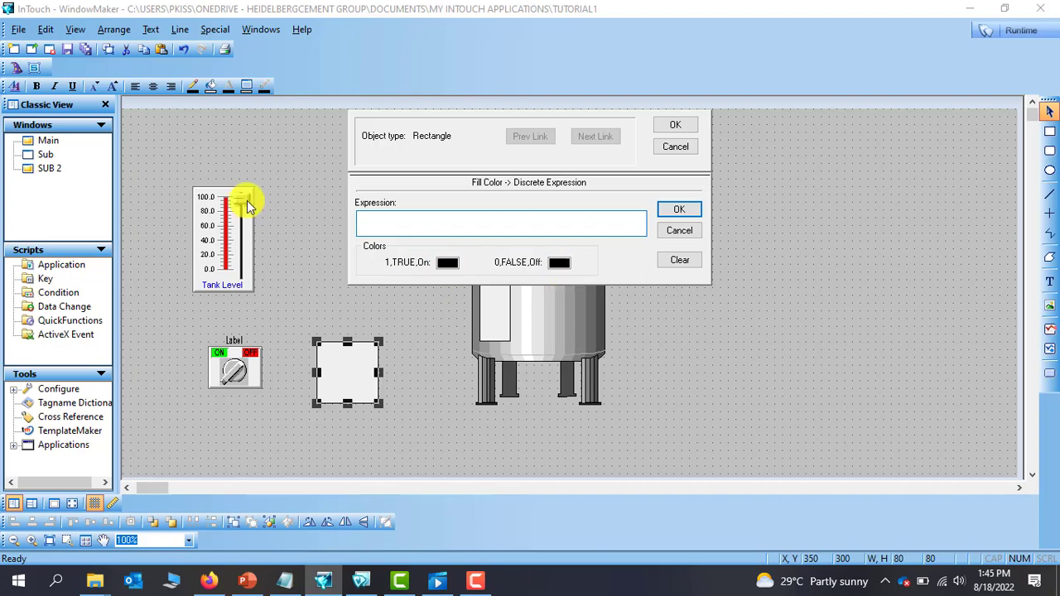
pyautogui.write('SW2')
pyautogui.click(449, 264)
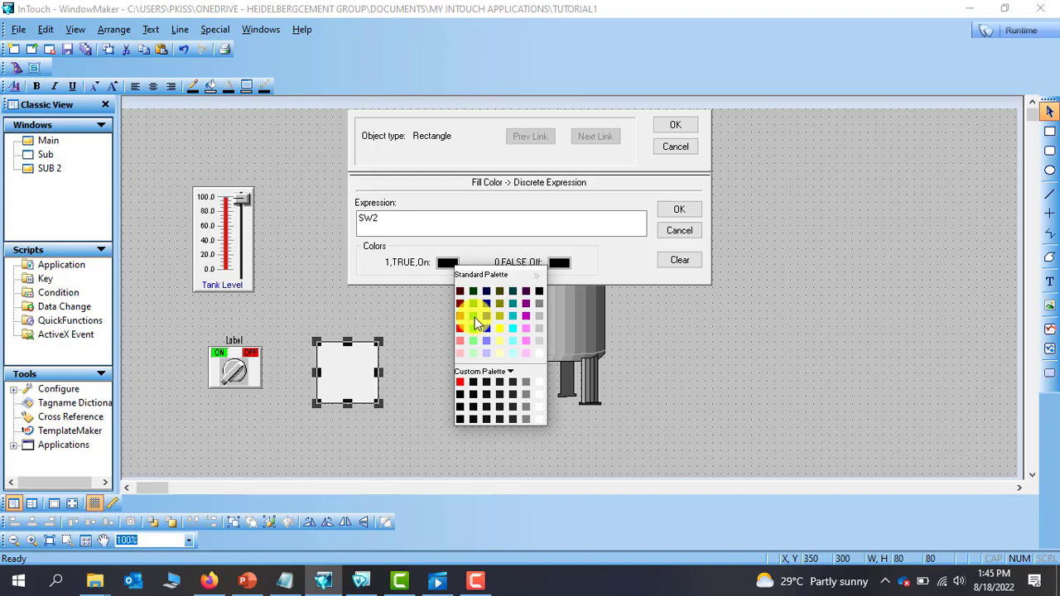
pyautogui.click(474, 327)
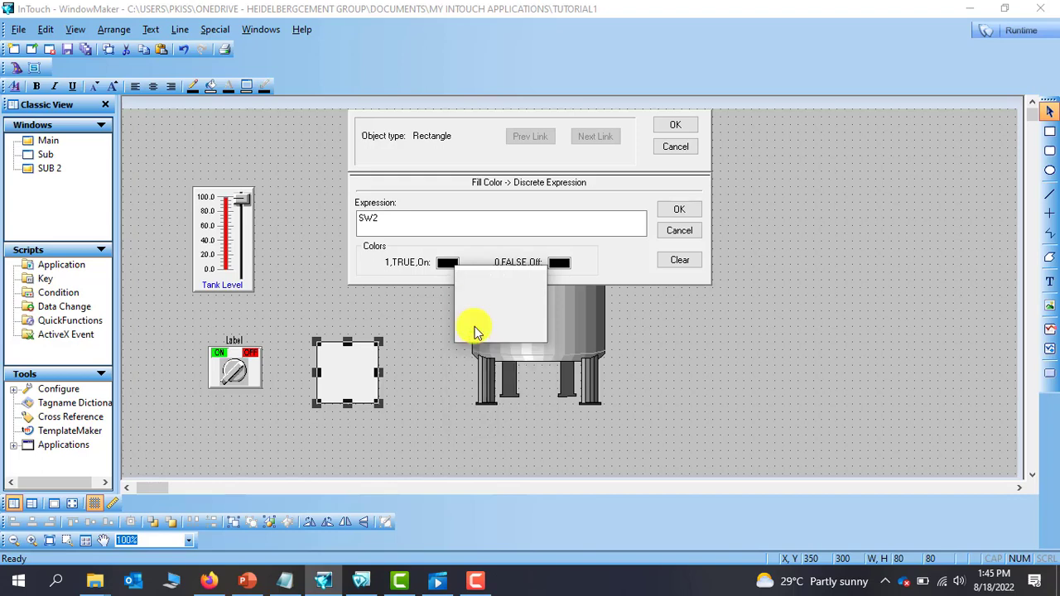
pyautogui.click(562, 264)
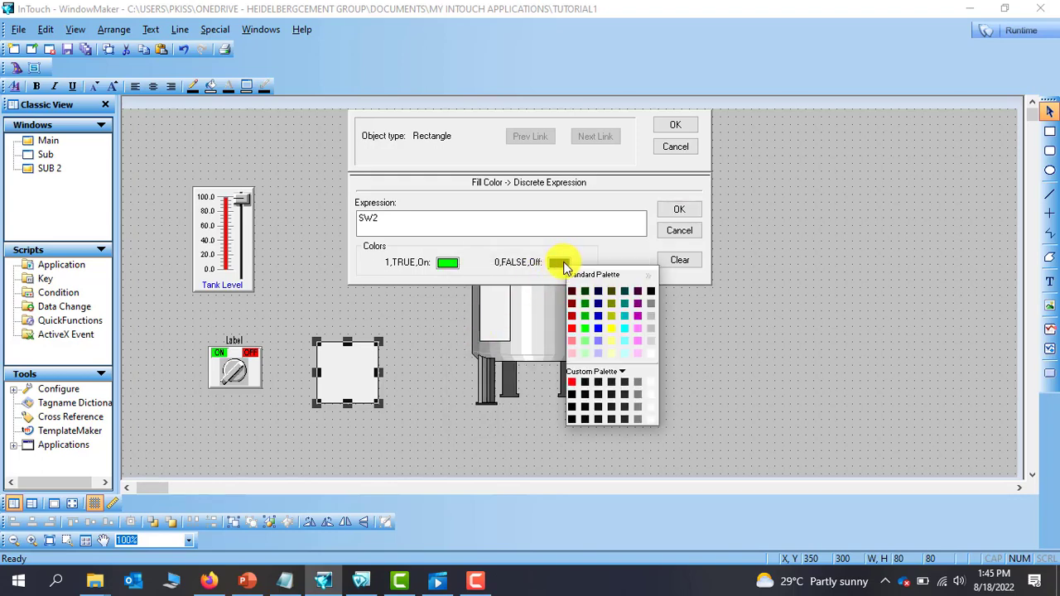
pyautogui.click(571, 332)
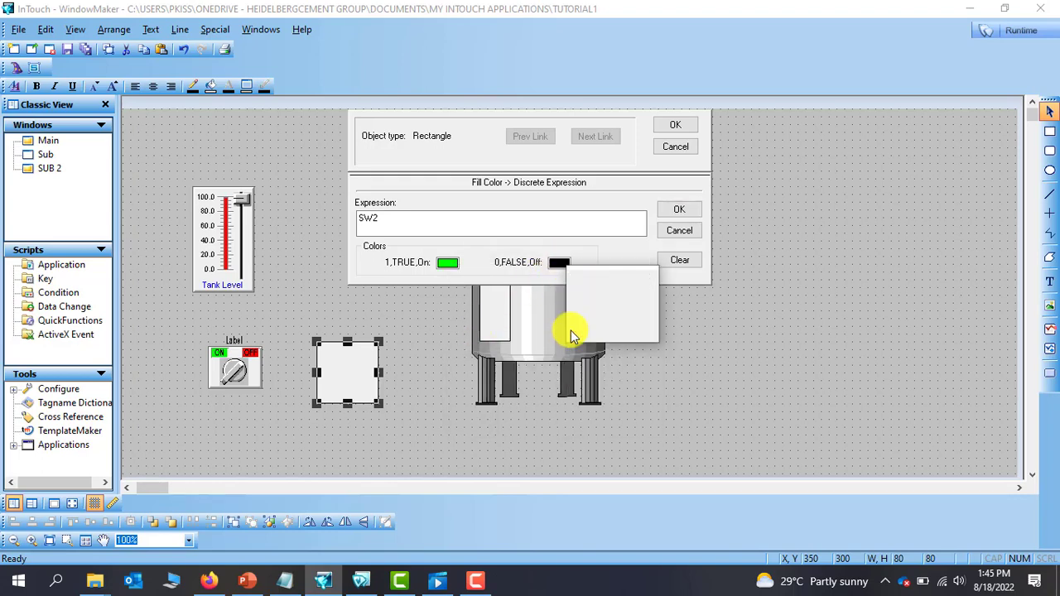
pyautogui.click(679, 209)
pyautogui.click(675, 125)
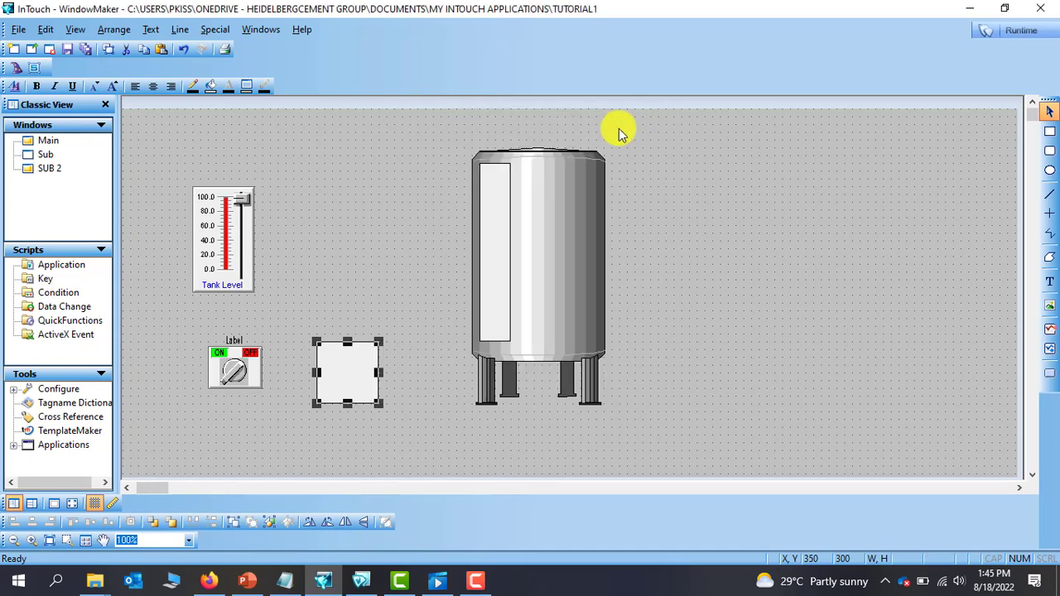
pyautogui.click(378, 279)
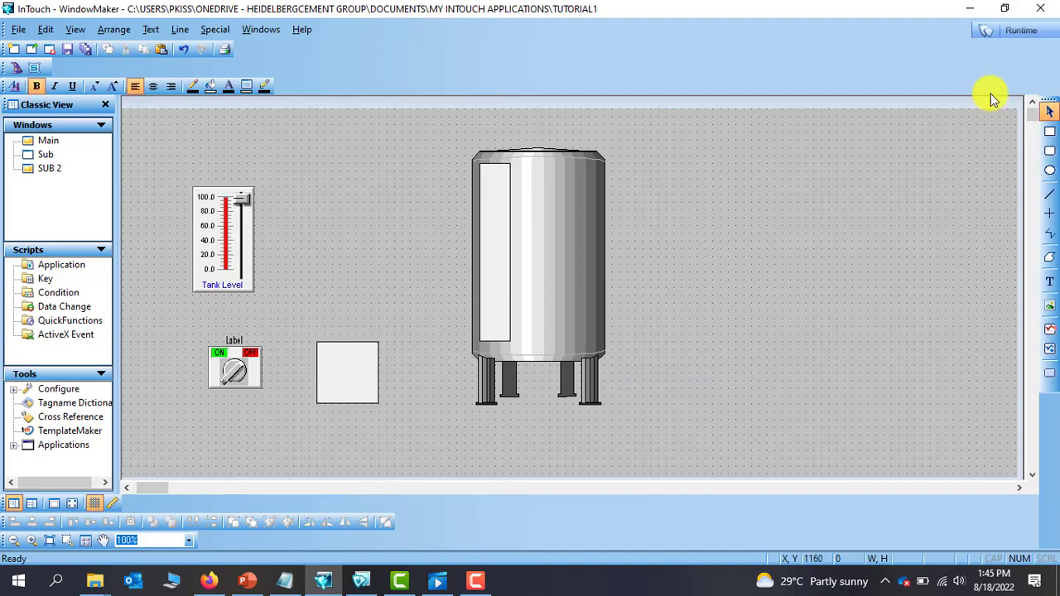
# In runtime, toggle SW2 on, off and on to see the square turn green and red, then return.
pyautogui.click(1024, 31)
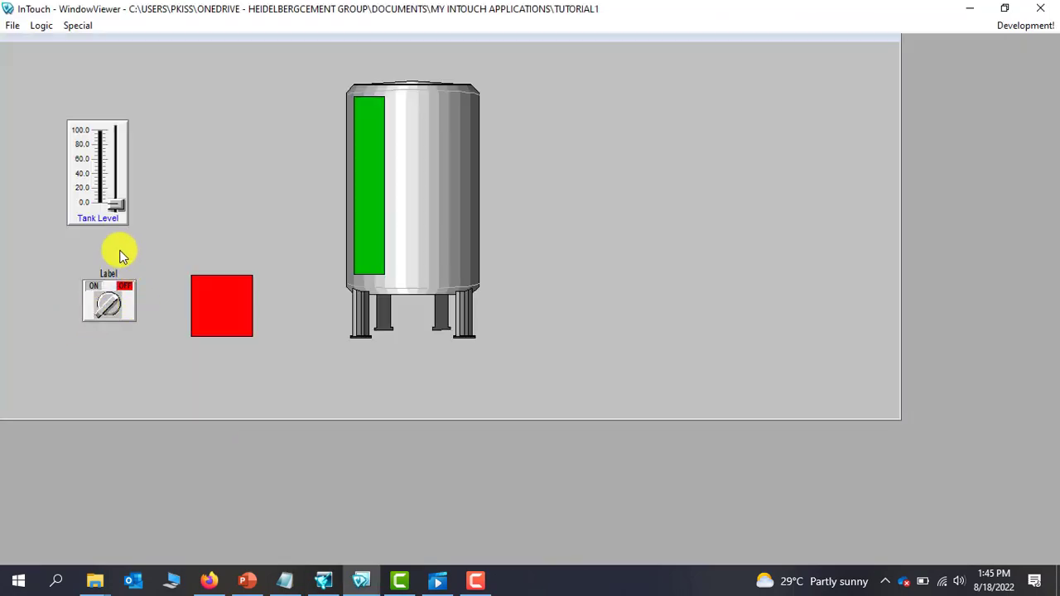
pyautogui.click(107, 308)
pyautogui.click(107, 308)
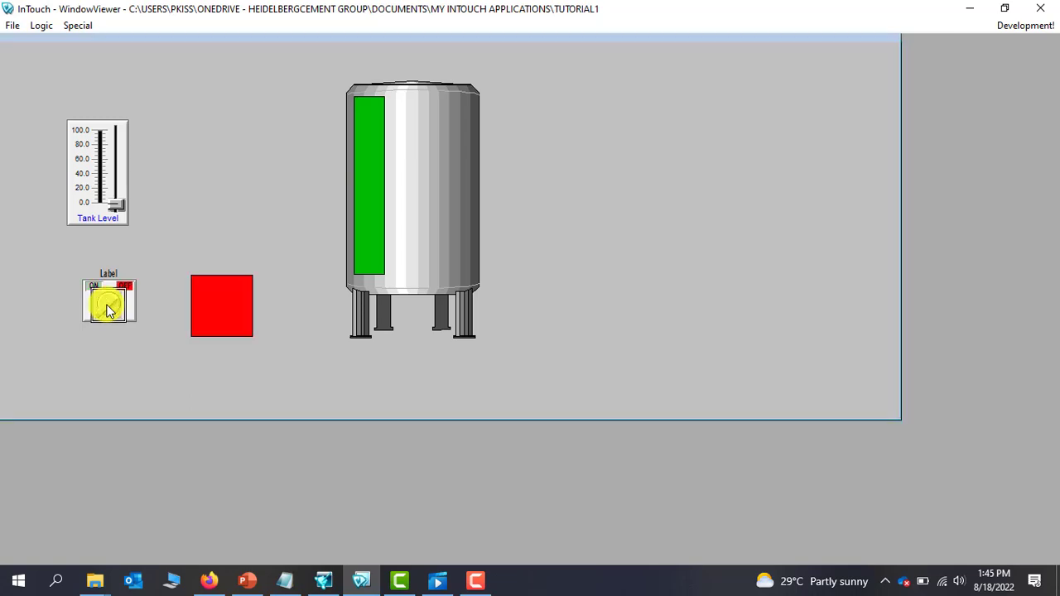
pyautogui.click(107, 308)
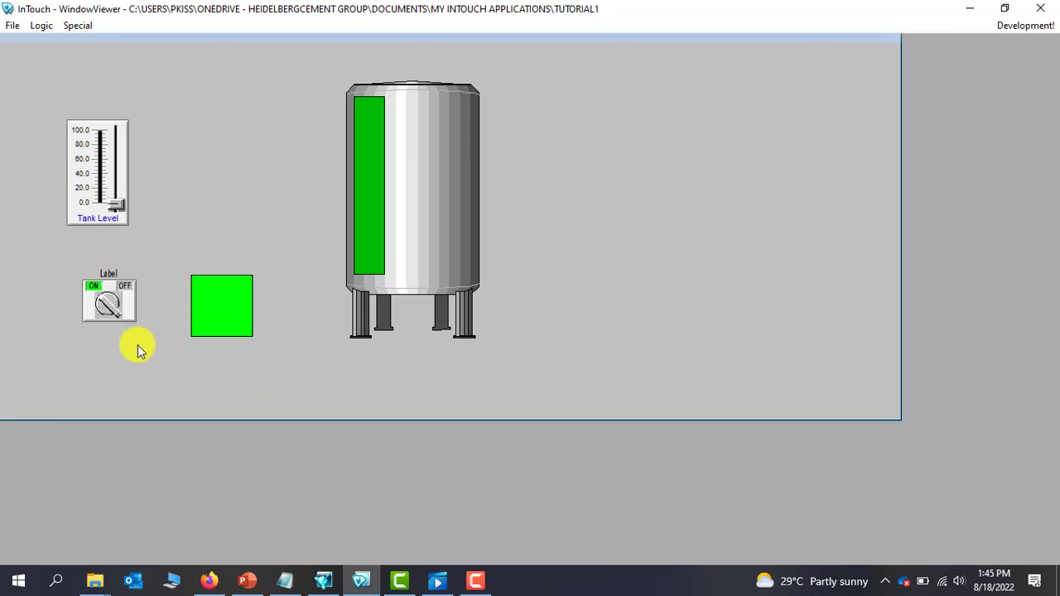
pyautogui.click(1025, 26)
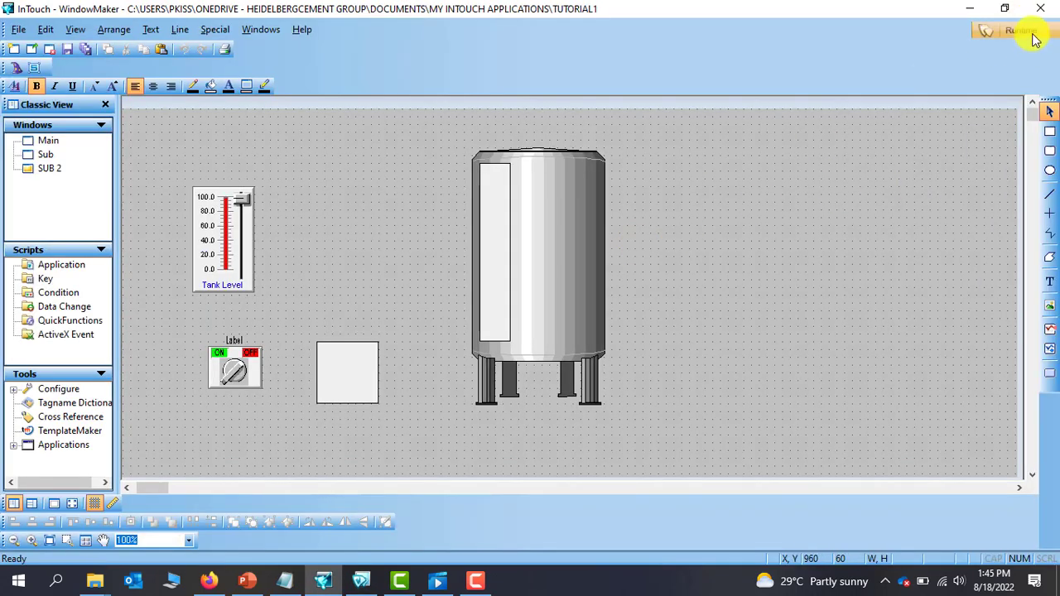
# Add an analog fill colour link to the tank's level bar using the leve1 tag.
pyautogui.doubleClick(500, 226)
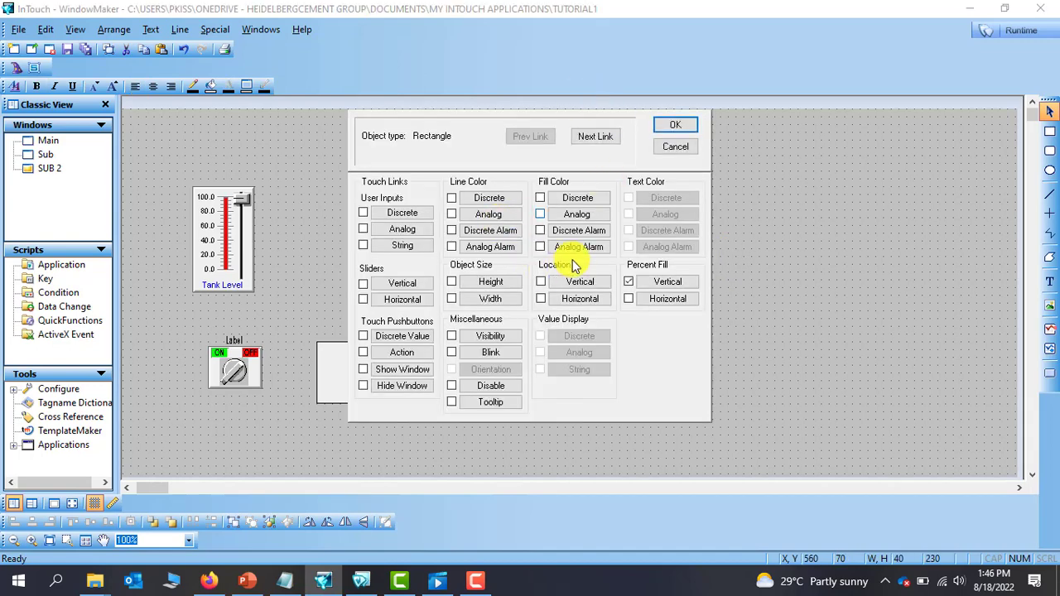
pyautogui.click(584, 214)
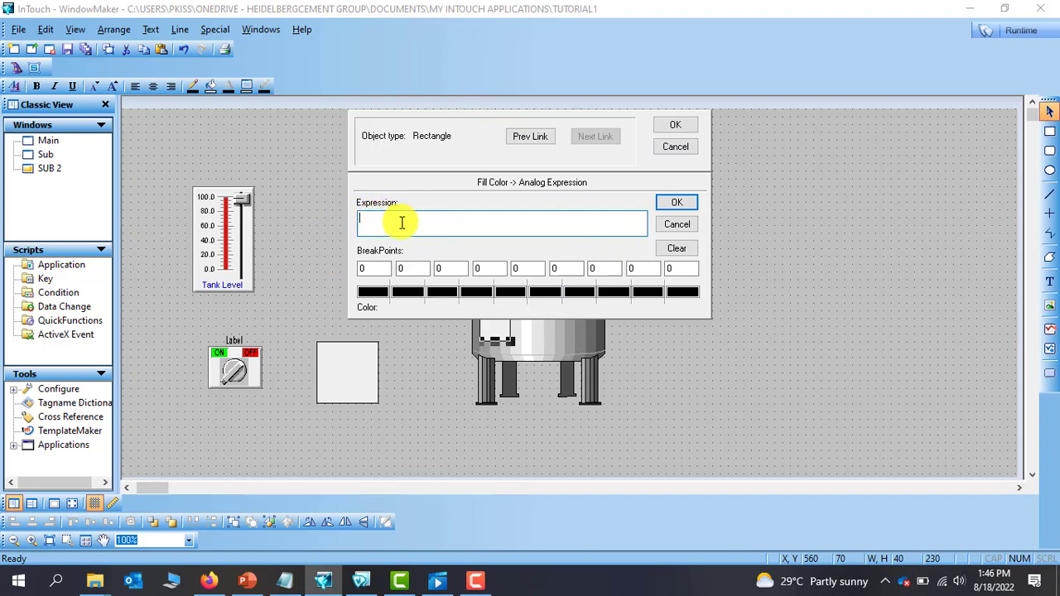
pyautogui.doubleClick(401, 222)
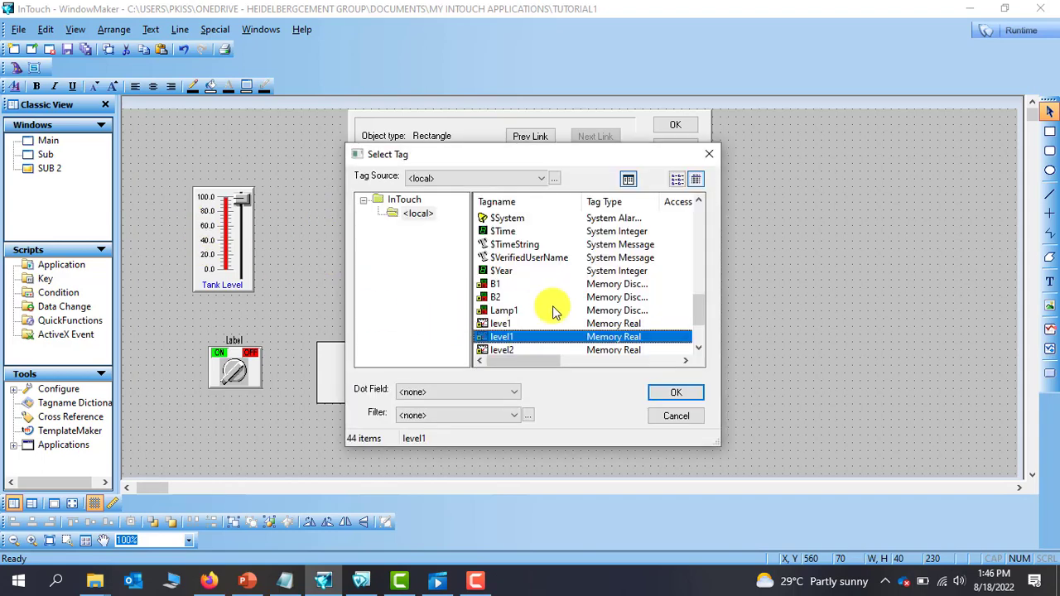
pyautogui.click(507, 324)
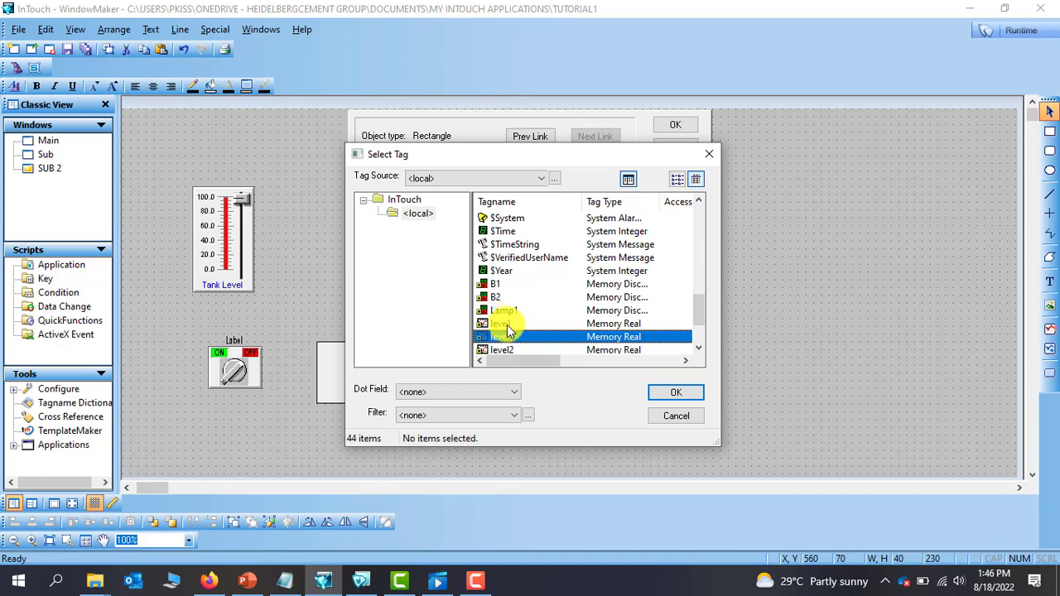
pyautogui.click(675, 392)
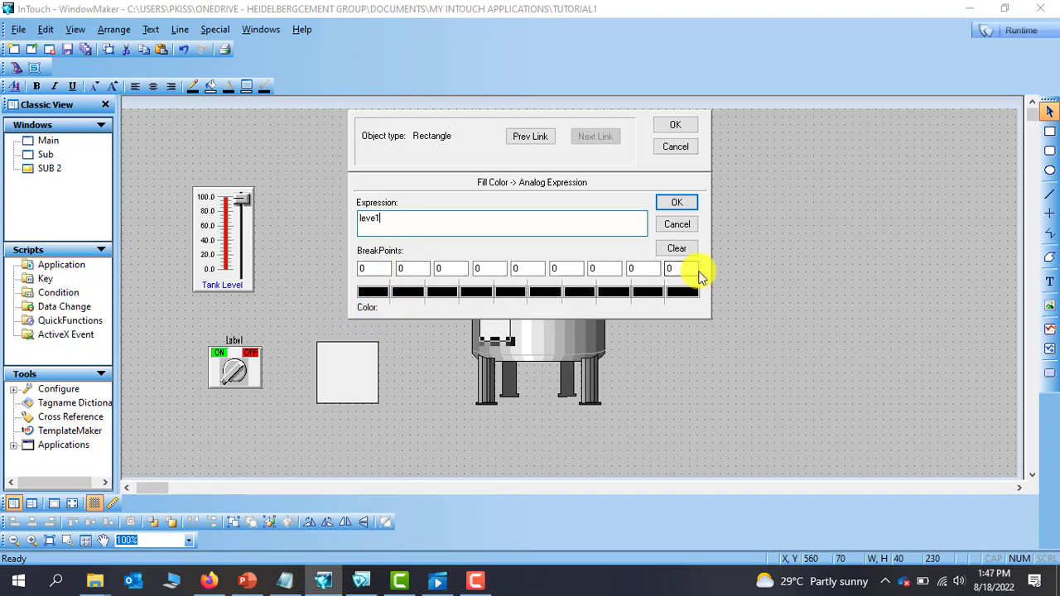
# Enter the fill-colour breakpoints 0, 10, 20, 40, 50, 60, 70 and 80.
pyautogui.doubleClick(377, 266)
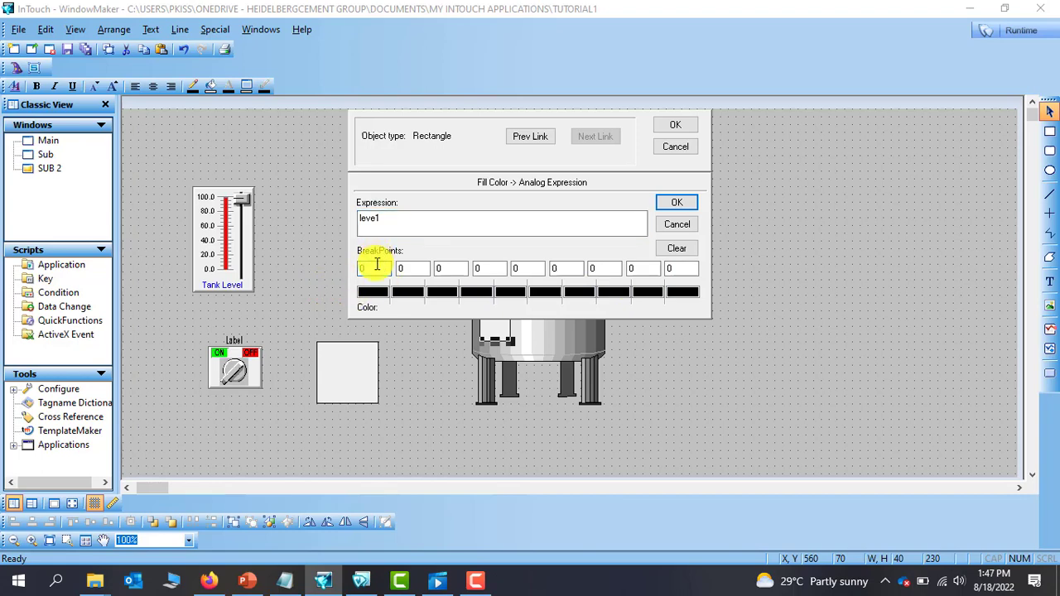
pyautogui.write('10')
pyautogui.doubleClick(374, 268)
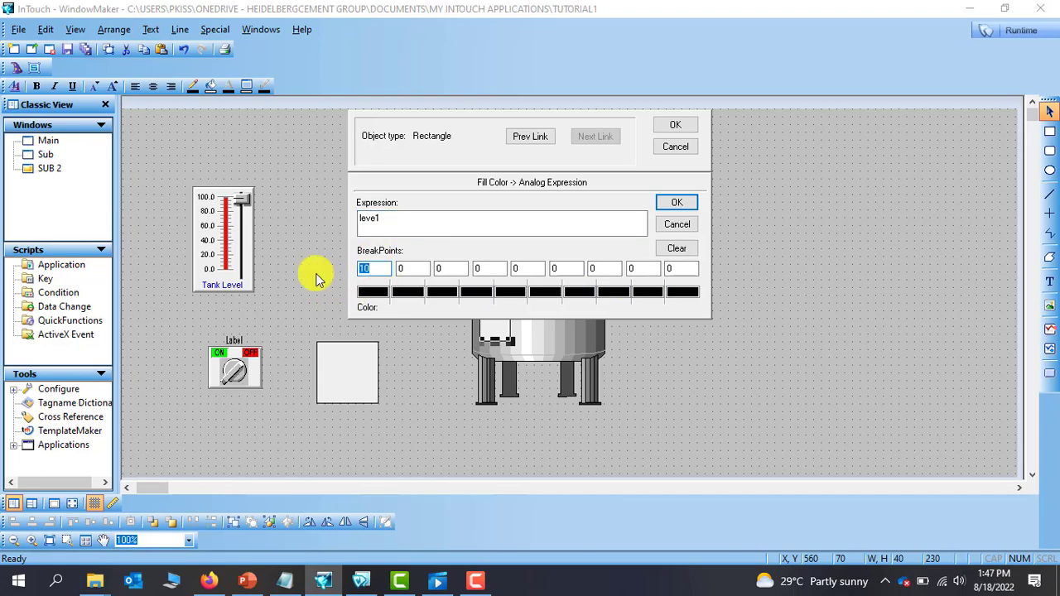
pyautogui.press('Tab')
pyautogui.write('10')
pyautogui.press('Tab')
pyautogui.write('20')
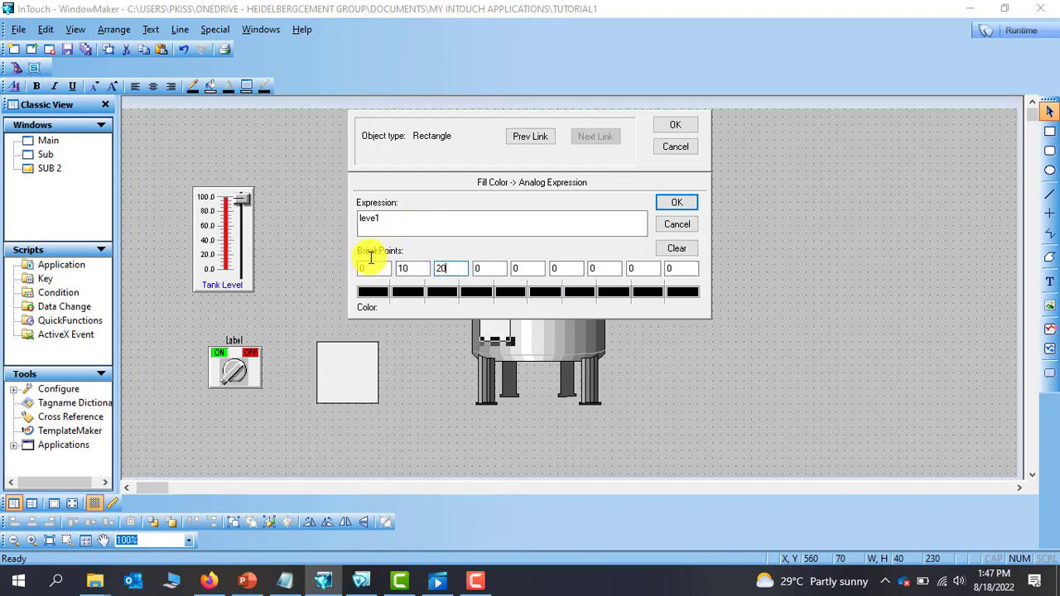
pyautogui.press('Tab')
pyautogui.write('40')
pyautogui.press('Tab')
pyautogui.write('50')
pyautogui.press('Tab')
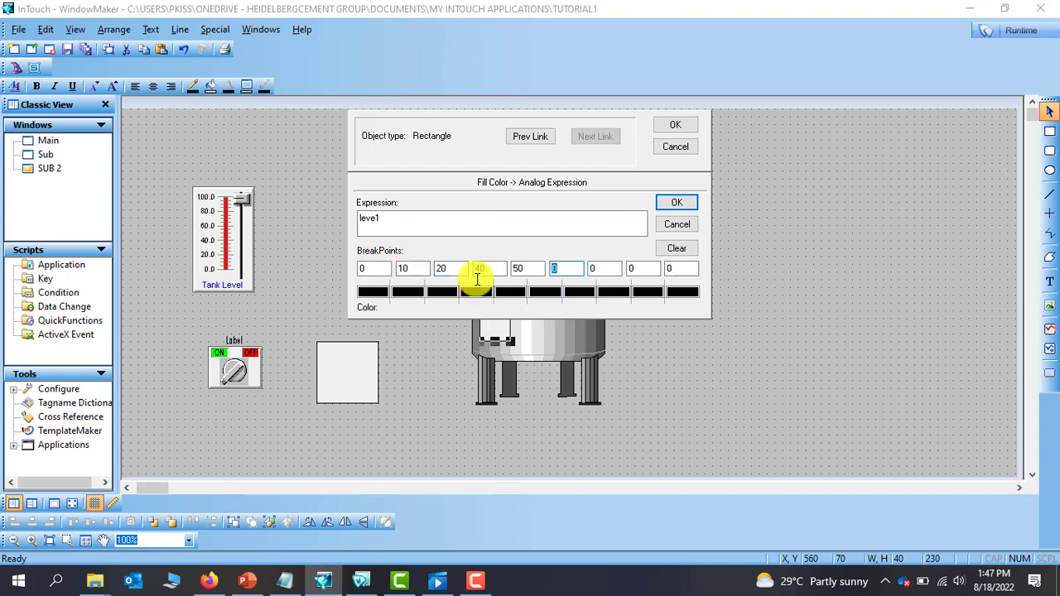
pyautogui.press('Tab')
pyautogui.write('70')
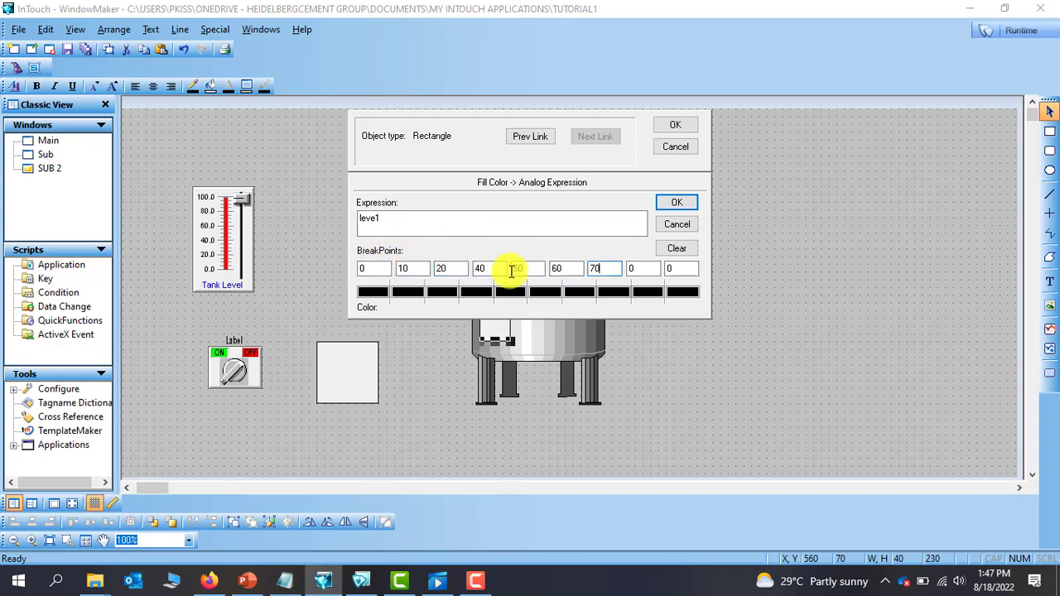
pyautogui.press('Tab')
pyautogui.write('80')
pyautogui.press('Tab')
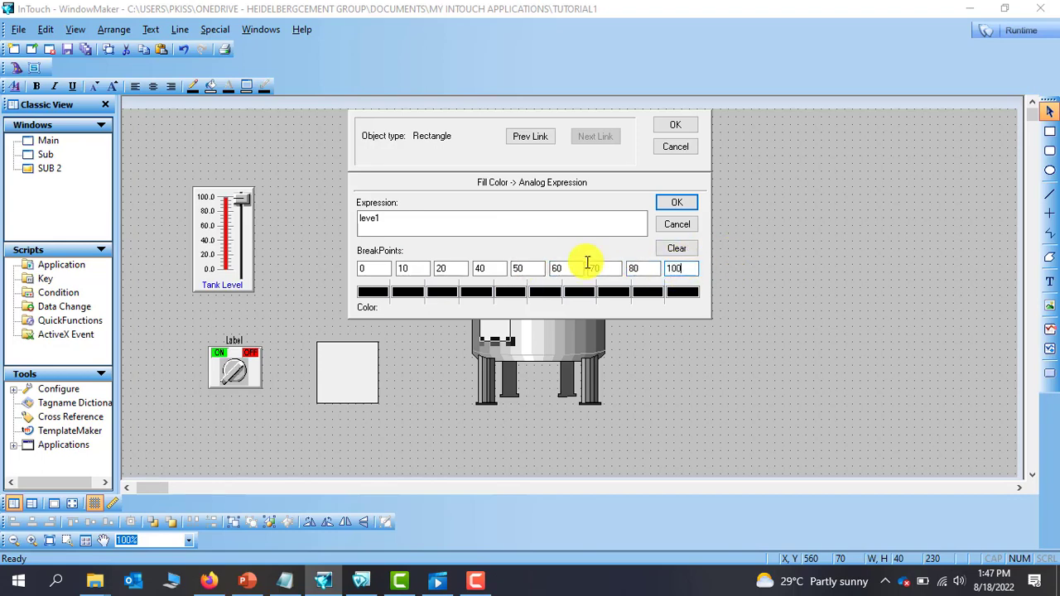
# Colour the first five breakpoints green, yellow, magenta, cyan and olive.
pyautogui.click(373, 296)
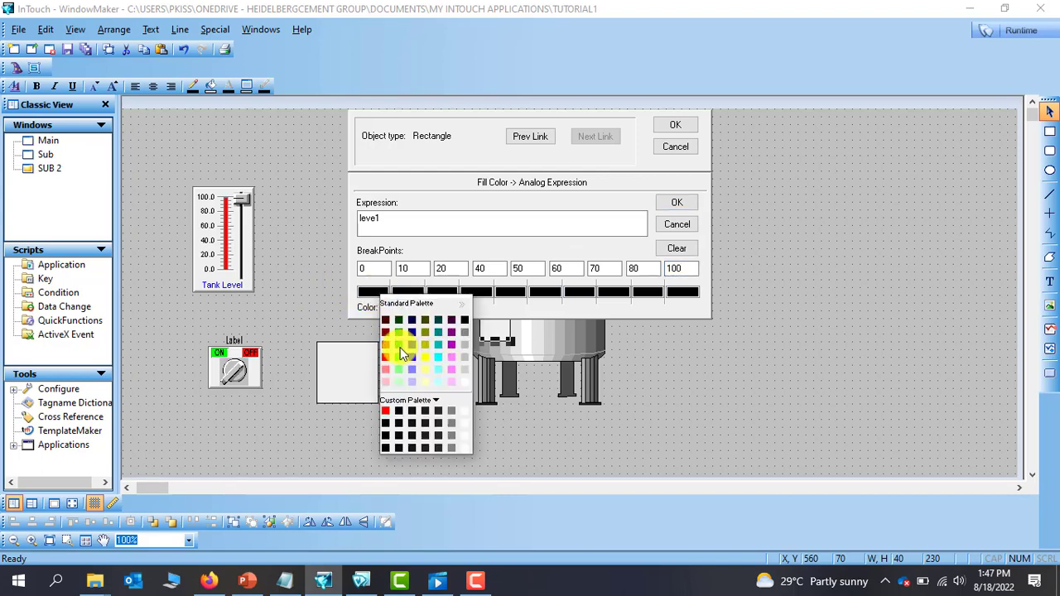
pyautogui.click(400, 347)
pyautogui.click(410, 293)
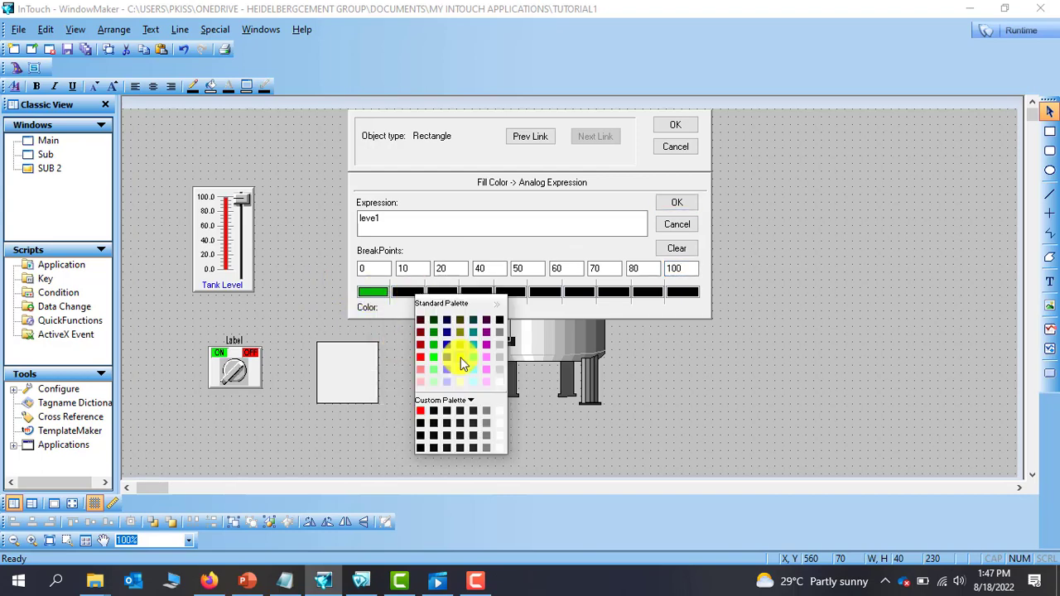
pyautogui.click(461, 357)
pyautogui.click(441, 291)
pyautogui.click(519, 345)
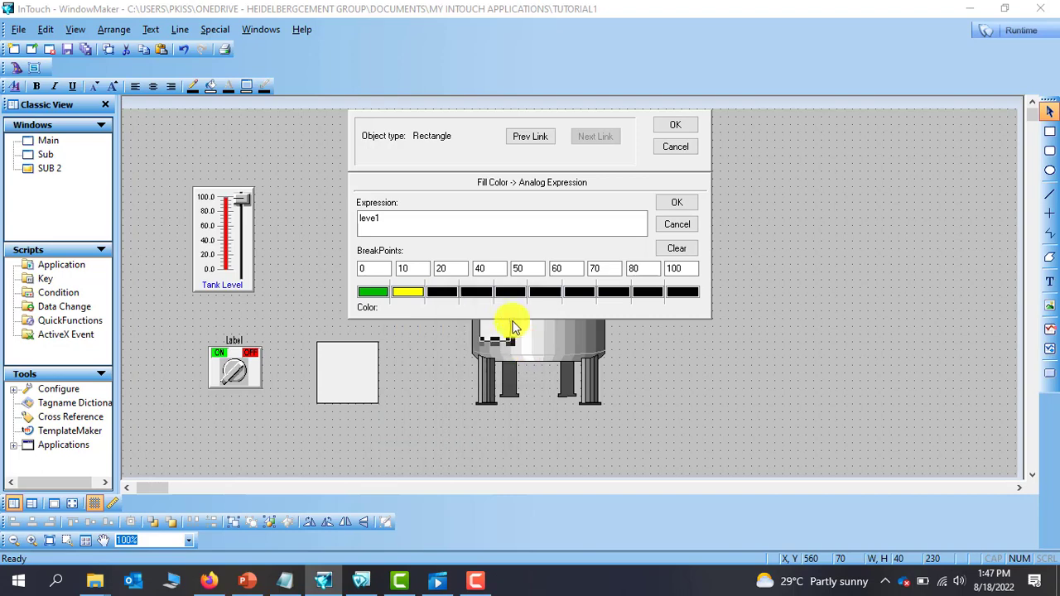
pyautogui.click(477, 292)
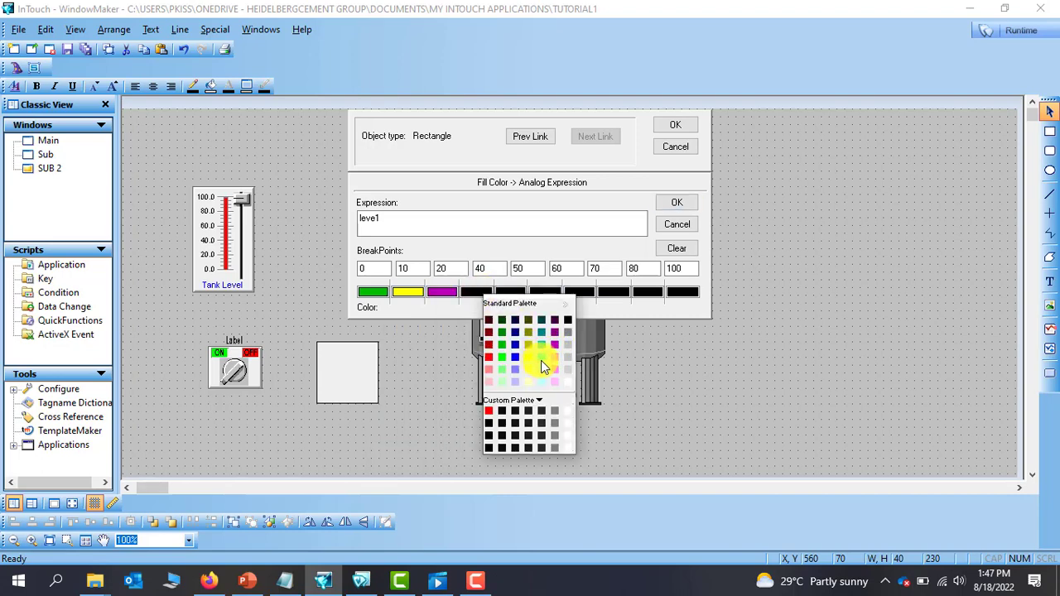
pyautogui.click(542, 357)
pyautogui.click(515, 292)
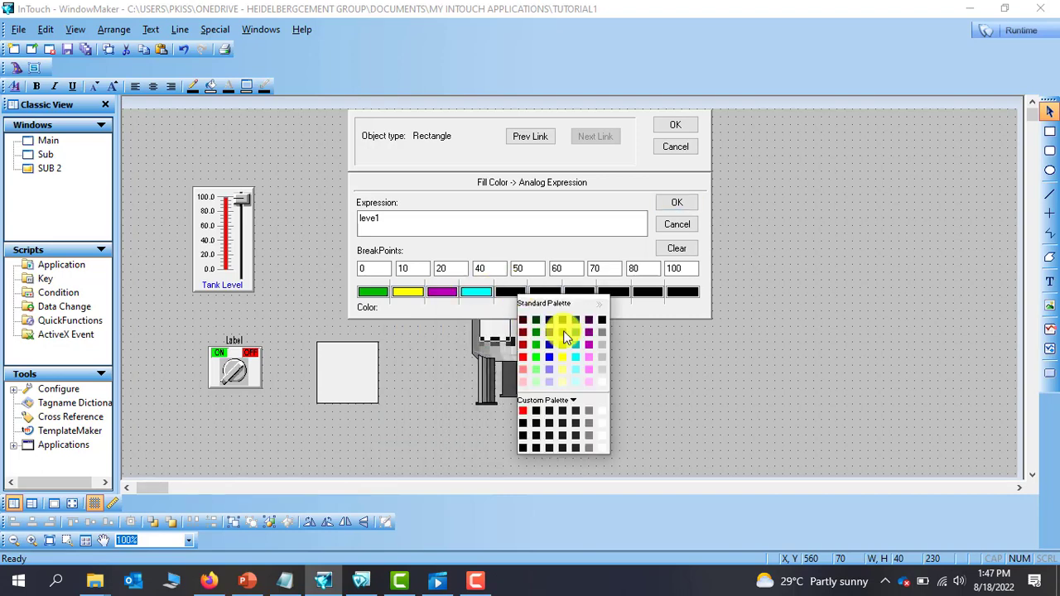
pyautogui.click(564, 344)
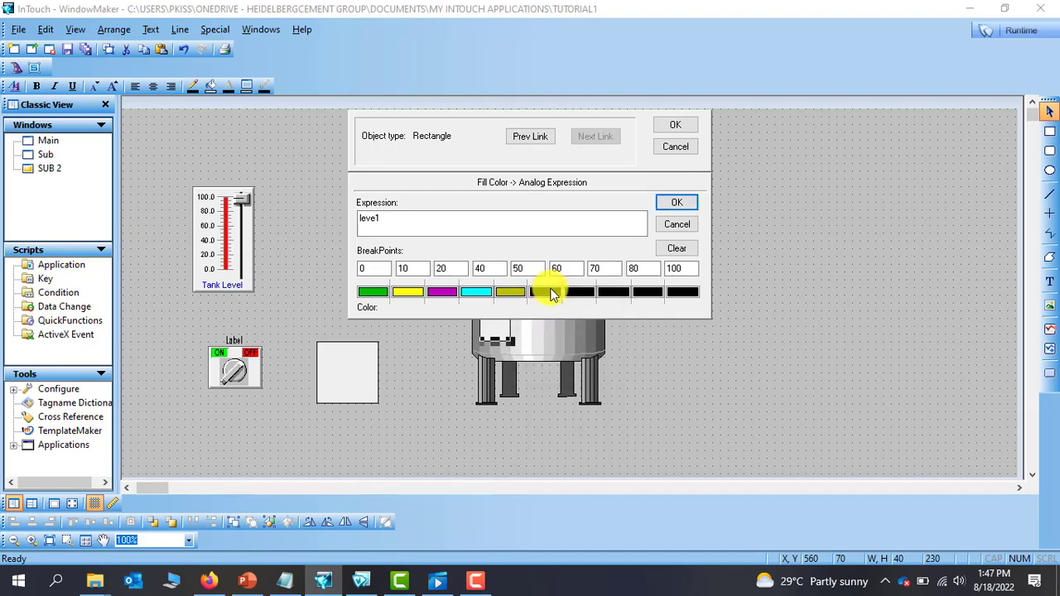
# Colour the remaining breakpoints olive, blue, blue, teal, and red at 100.
pyautogui.click(547, 292)
pyautogui.click(603, 344)
pyautogui.click(613, 291)
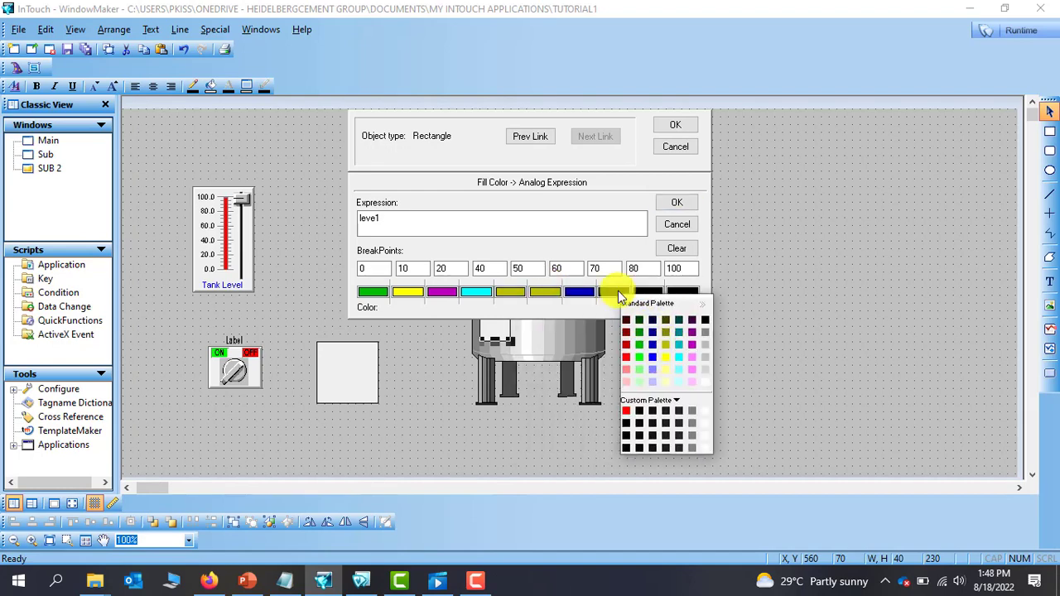
pyautogui.click(651, 346)
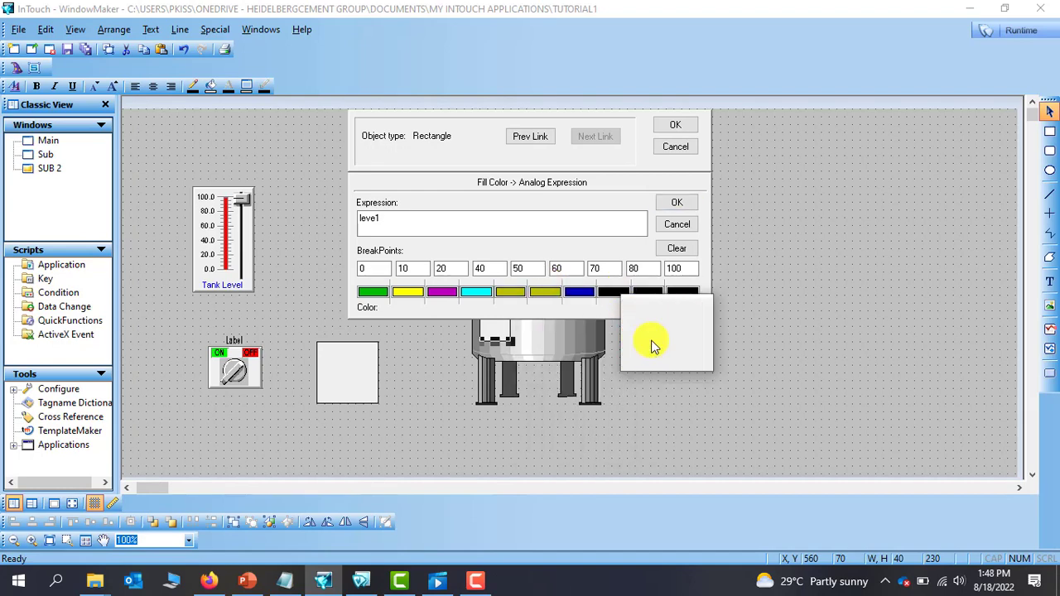
pyautogui.click(651, 292)
pyautogui.click(713, 332)
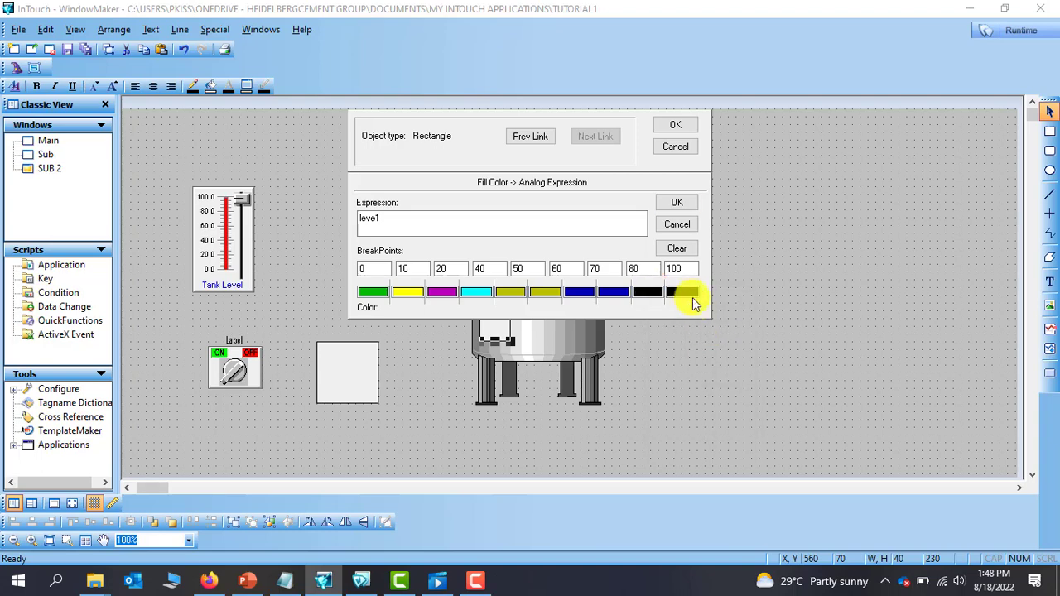
pyautogui.click(687, 294)
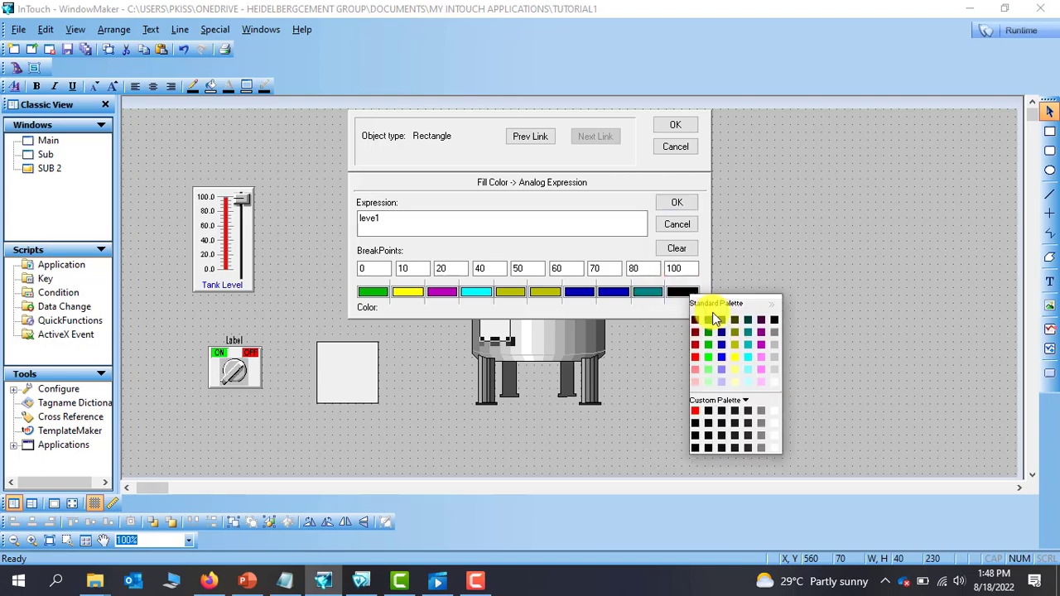
pyautogui.click(694, 358)
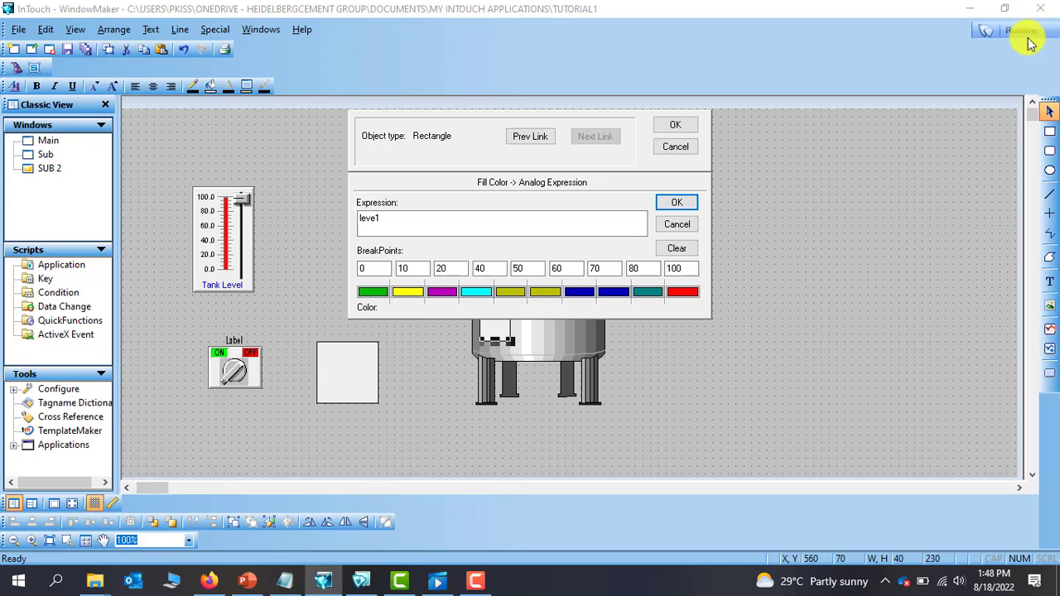
# Confirm both link dialogs, run the window and drag Tank Level to watch the fill colour change.
pyautogui.click(676, 202)
pyautogui.click(676, 126)
pyautogui.doubleClick(629, 285)
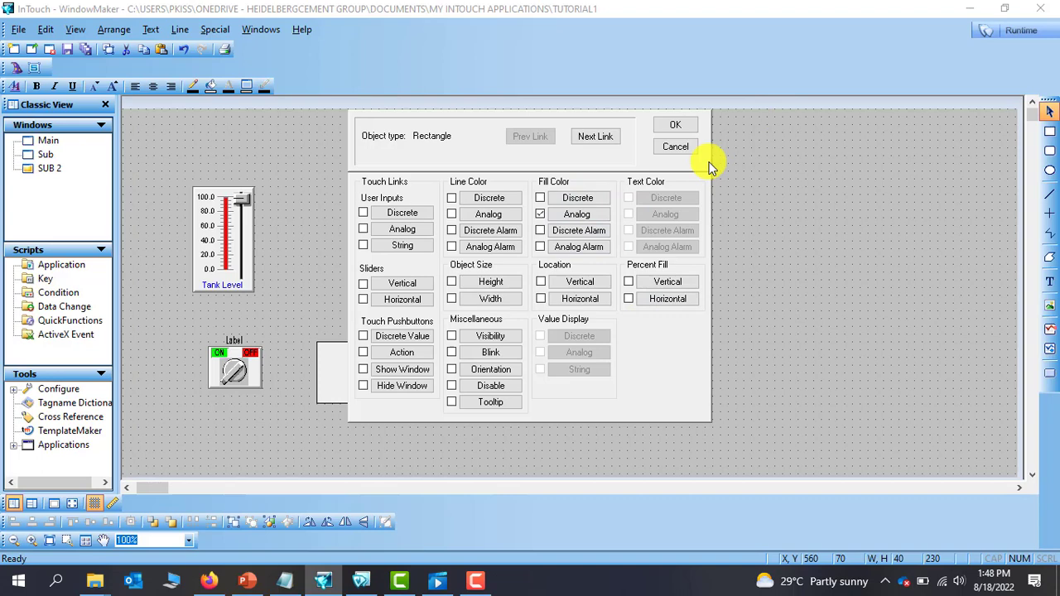
pyautogui.click(674, 126)
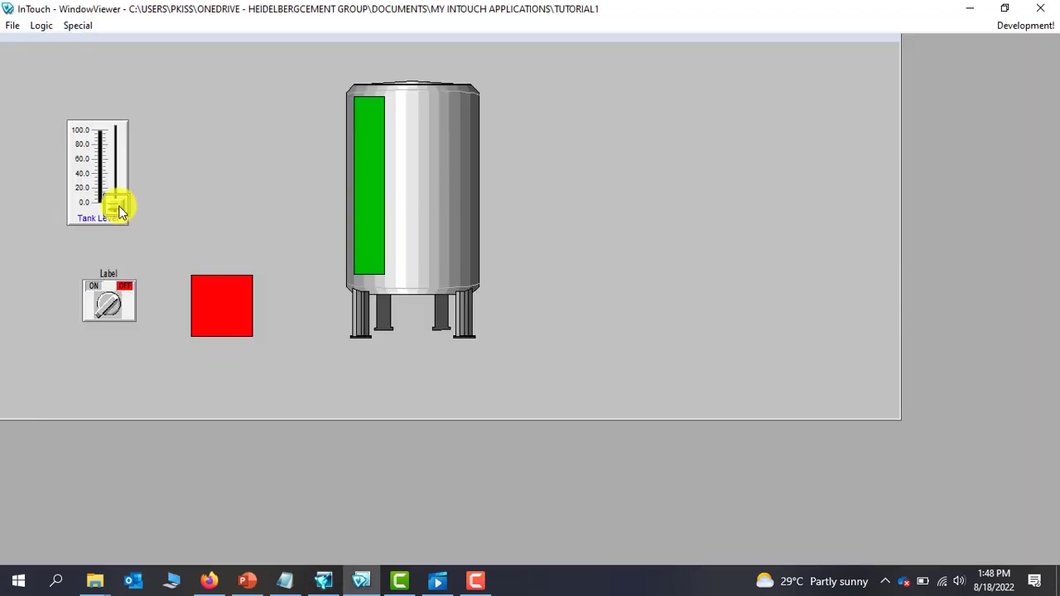
pyautogui.moveTo(118, 212)
pyautogui.mouseDown()
pyautogui.moveTo(118, 114)
pyautogui.moveTo(118, 196)
pyautogui.moveTo(108, 130)
pyautogui.moveTo(123, 213)
pyautogui.mouseUp()
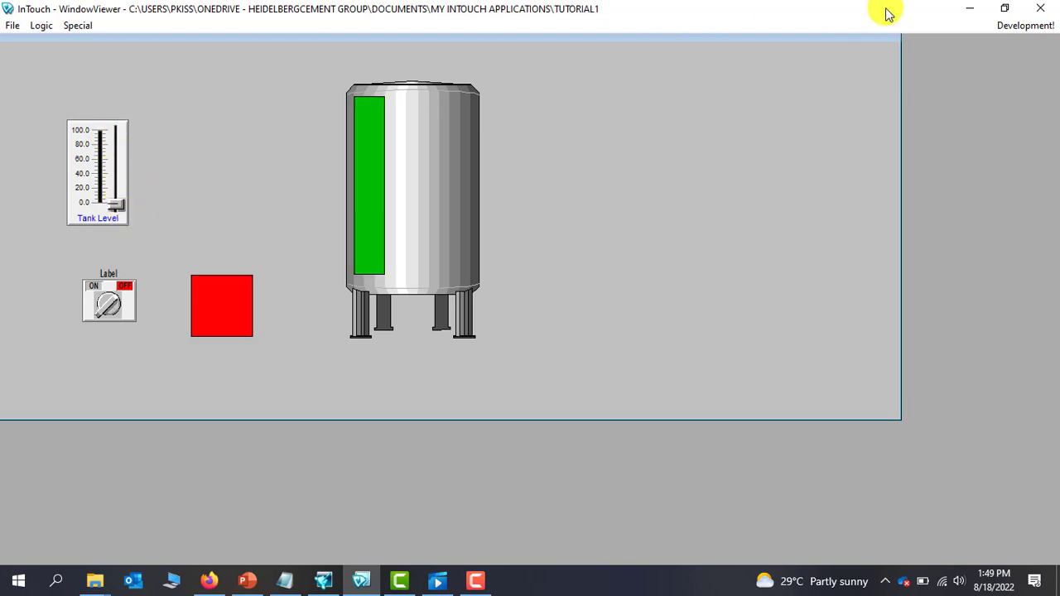
# Back in development, add a Percent Fill Vertical link to the tank rectangle.
pyautogui.click(1022, 29)
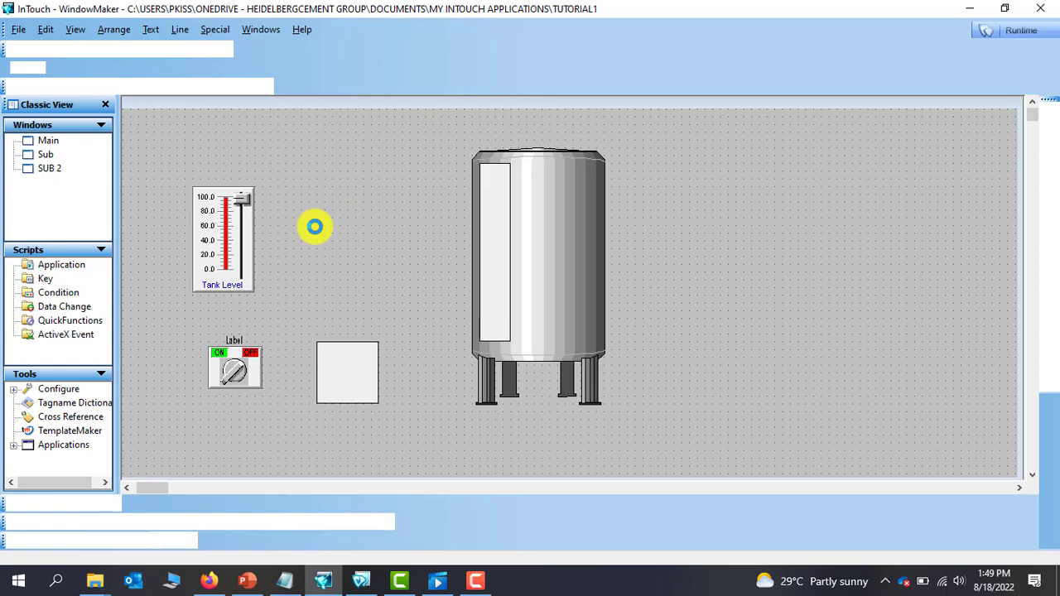
pyautogui.doubleClick(487, 274)
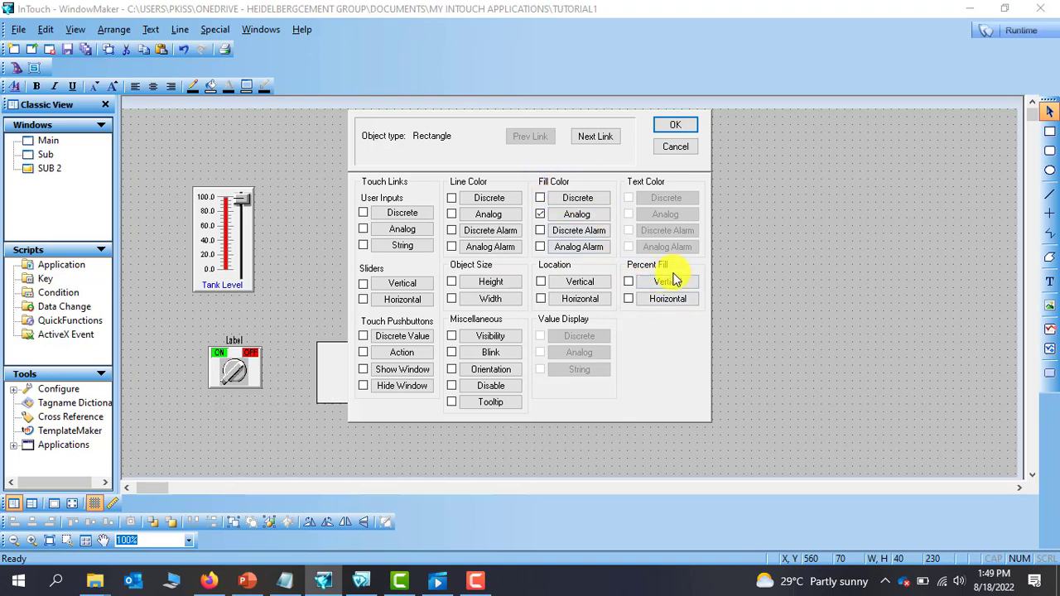
pyautogui.click(628, 283)
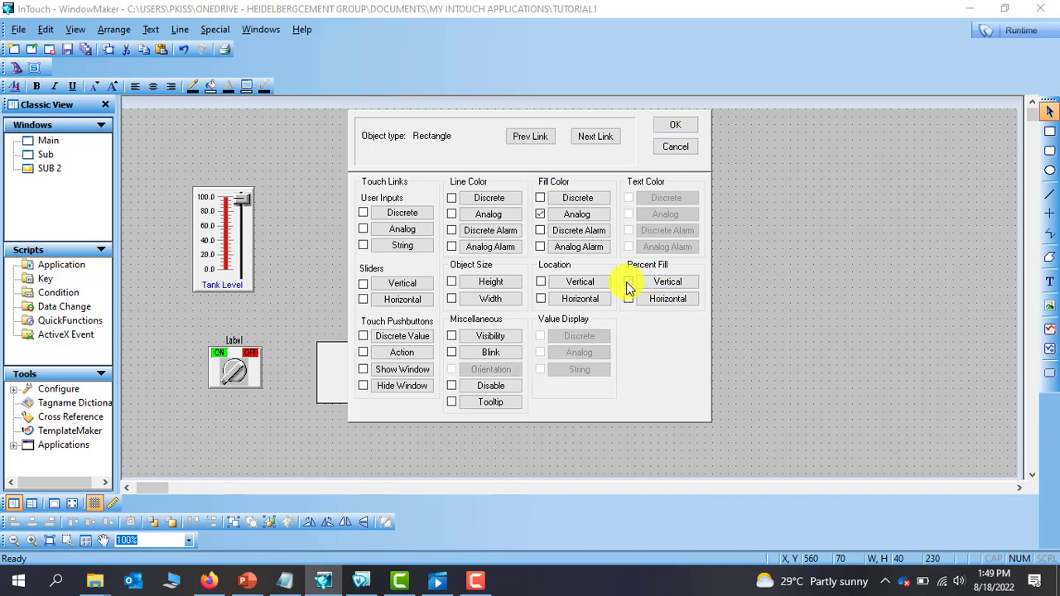
pyautogui.click(669, 283)
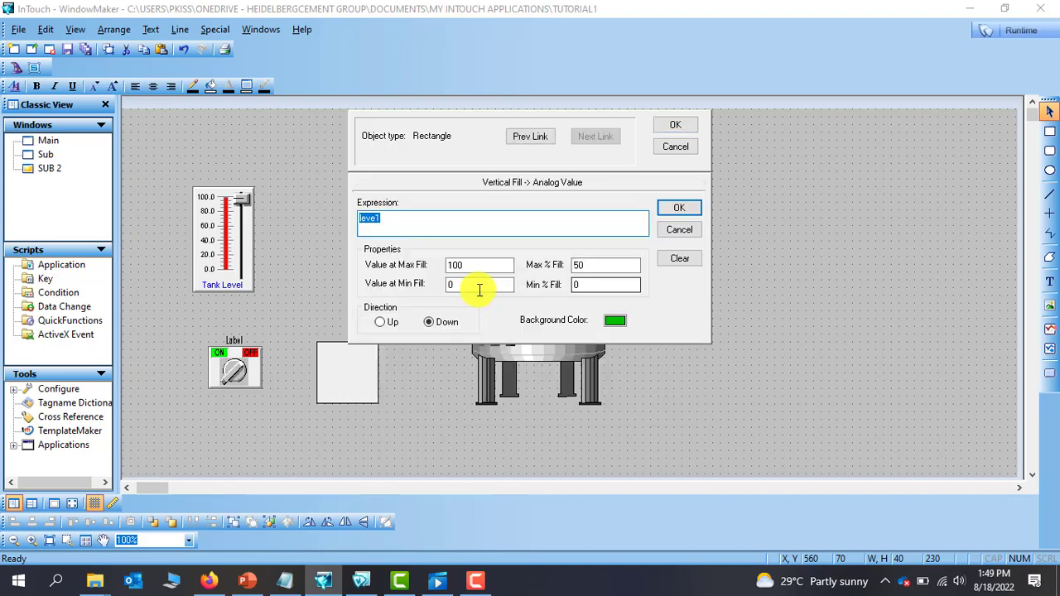
# Give the vertical fill a black background and Max % Fill 100, and apply the links.
pyautogui.click(615, 321)
pyautogui.click(627, 457)
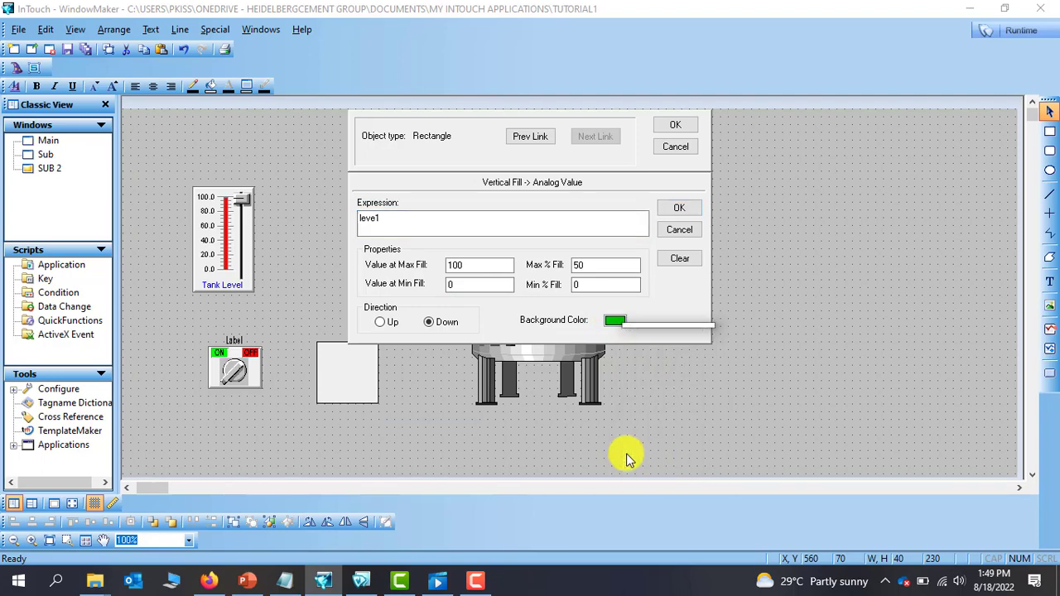
pyautogui.doubleClick(615, 264)
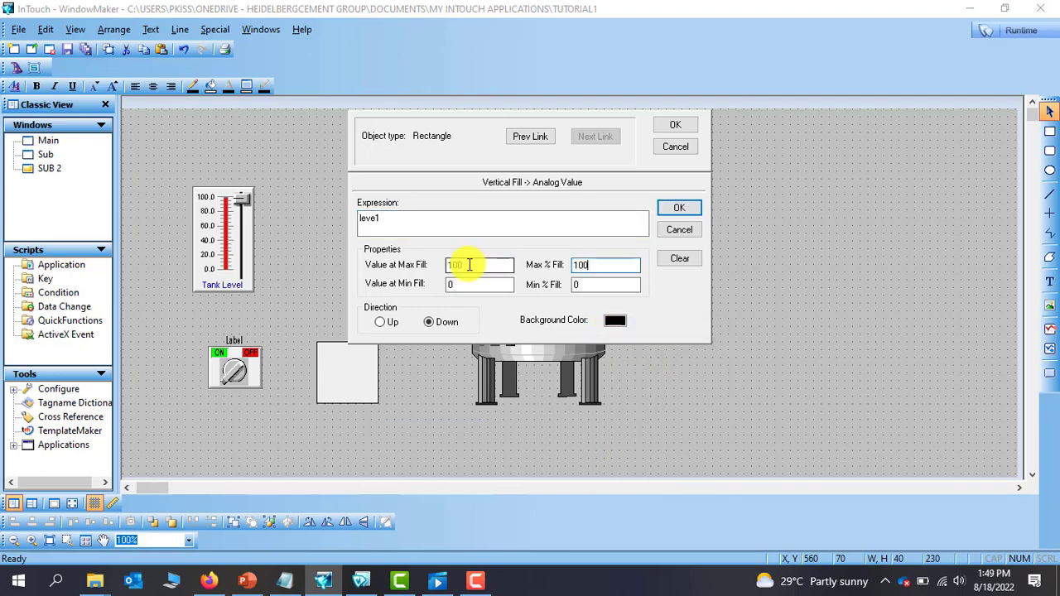
pyautogui.click(678, 207)
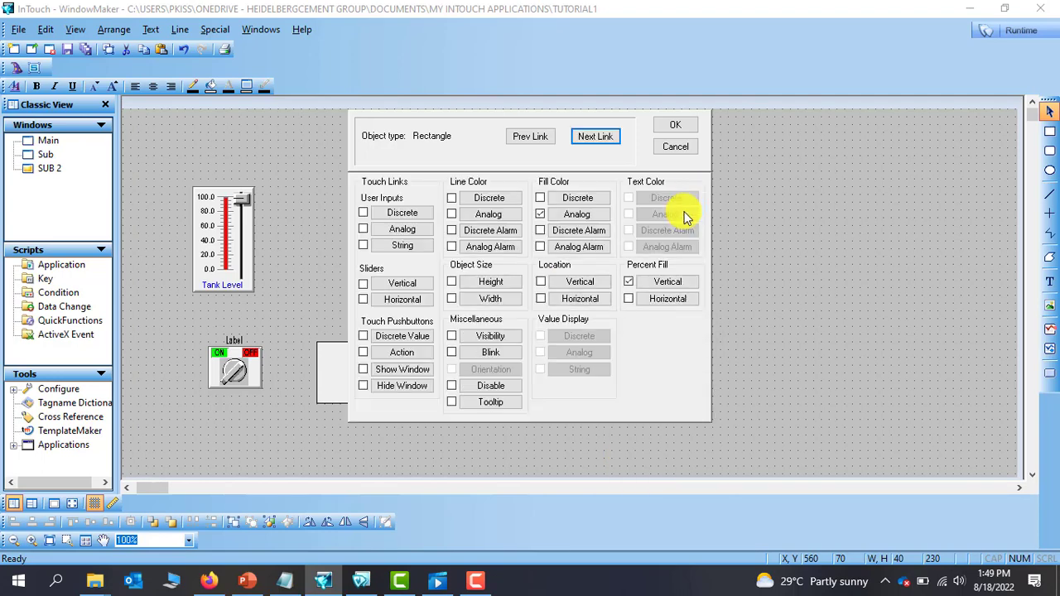
pyautogui.click(675, 125)
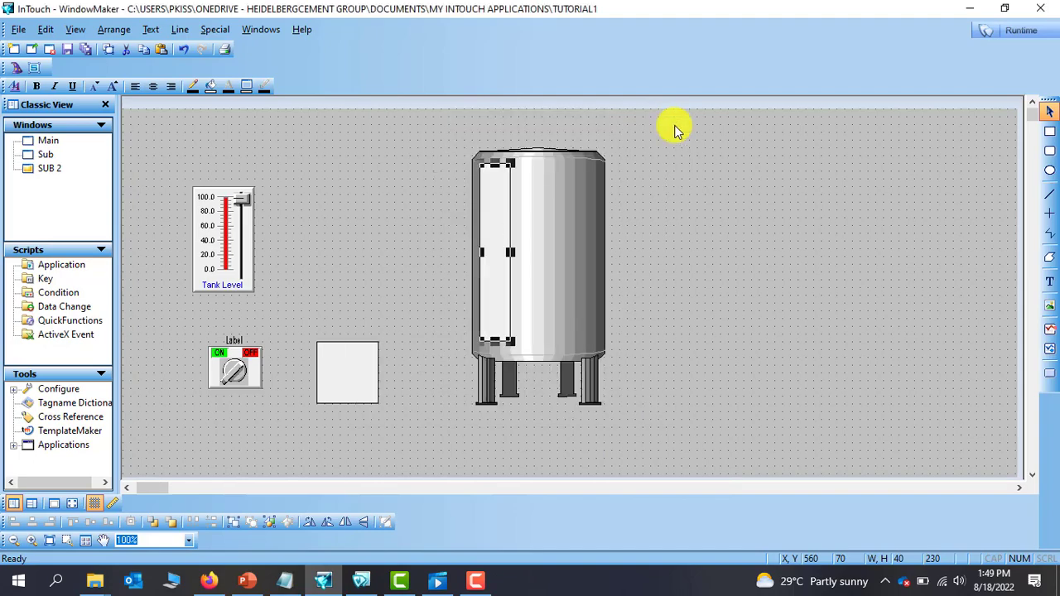
# Run the tank window and drag Tank Level to about 15 to test the vertical fill.
pyautogui.click(1031, 33)
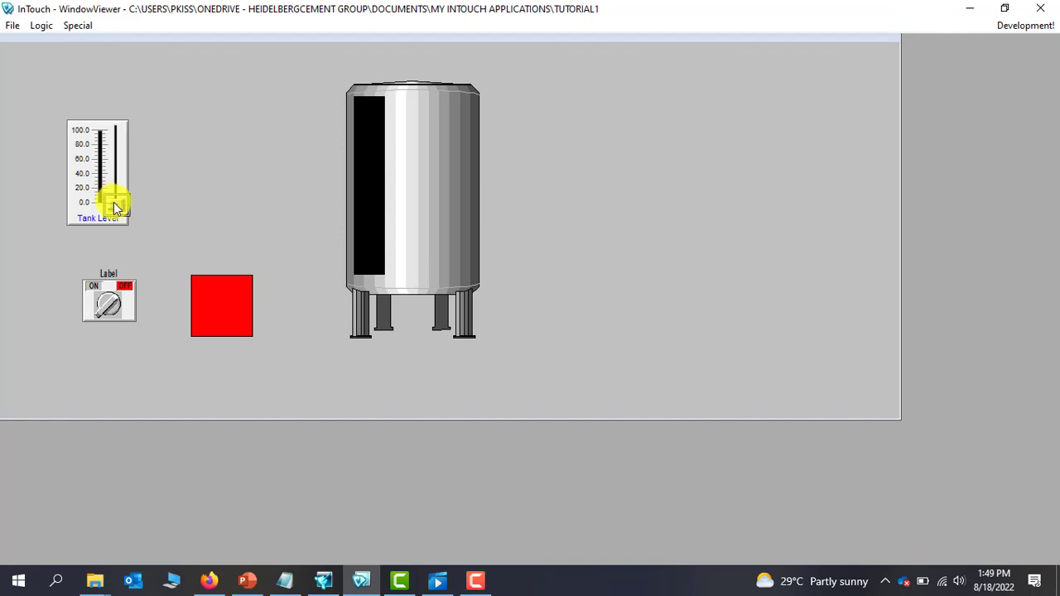
pyautogui.moveTo(115, 204)
pyautogui.mouseDown()
pyautogui.moveTo(116, 134)
pyautogui.moveTo(125, 206)
pyautogui.moveTo(117, 129)
pyautogui.moveTo(121, 215)
pyautogui.mouseUp()
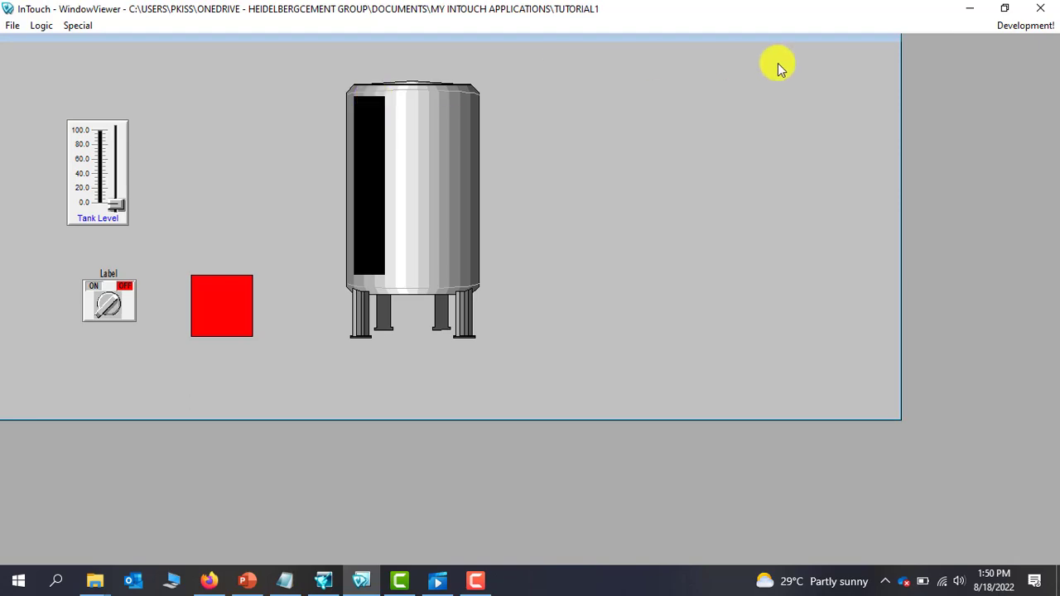
# In development, recolour the second and third fill-colour breakpoints green.
pyautogui.click(1037, 27)
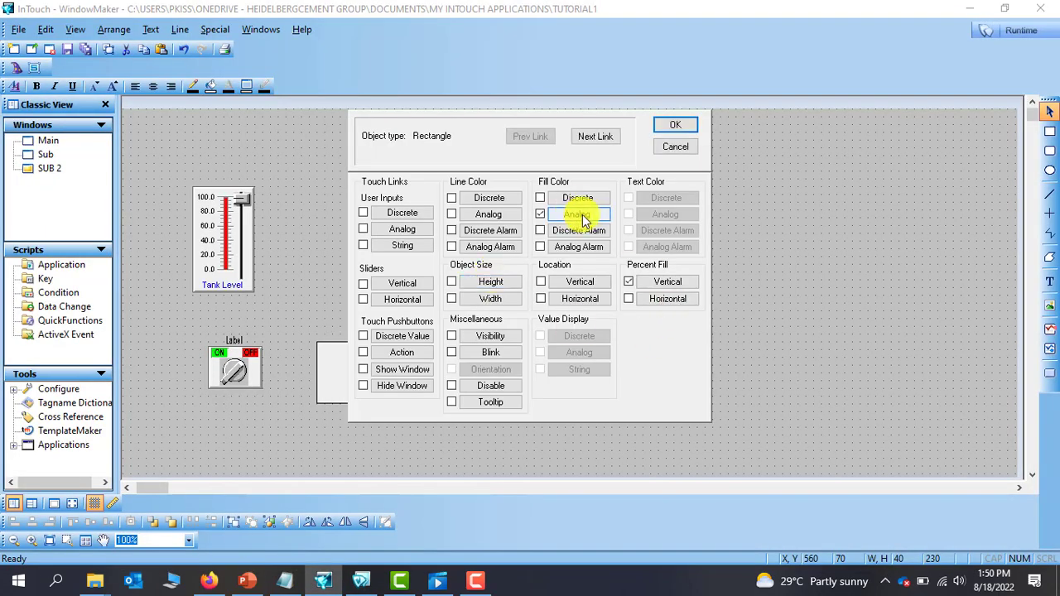
pyautogui.click(572, 217)
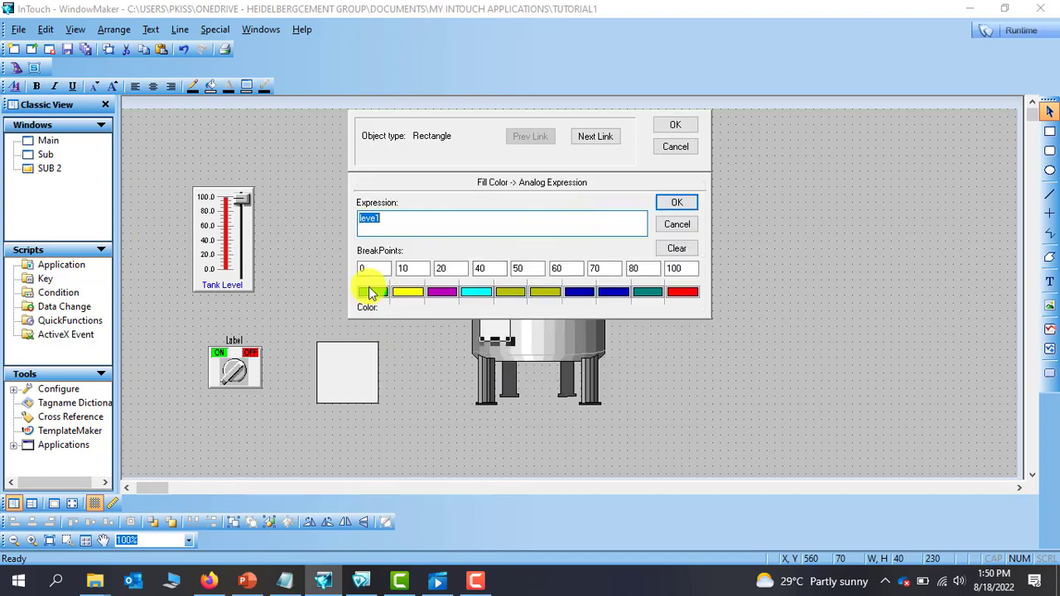
pyautogui.click(417, 296)
pyautogui.click(433, 346)
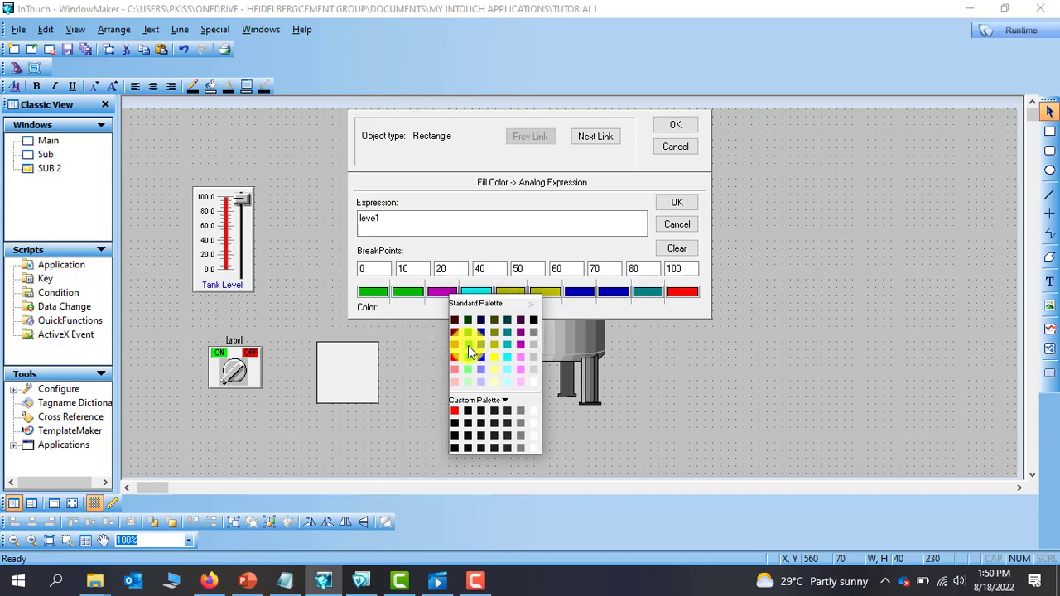
pyautogui.click(467, 346)
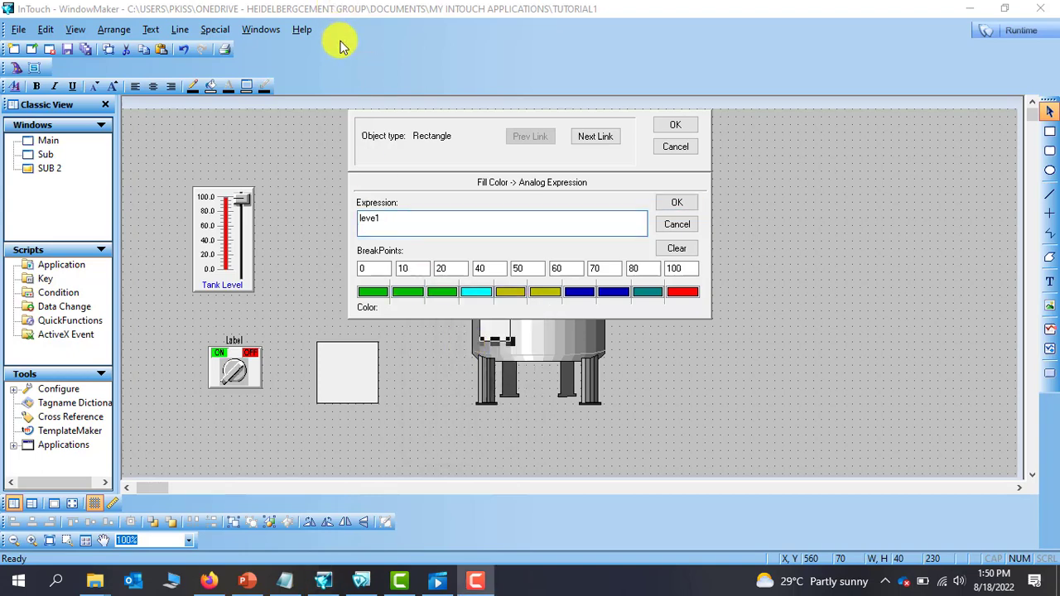
pyautogui.press('Return')
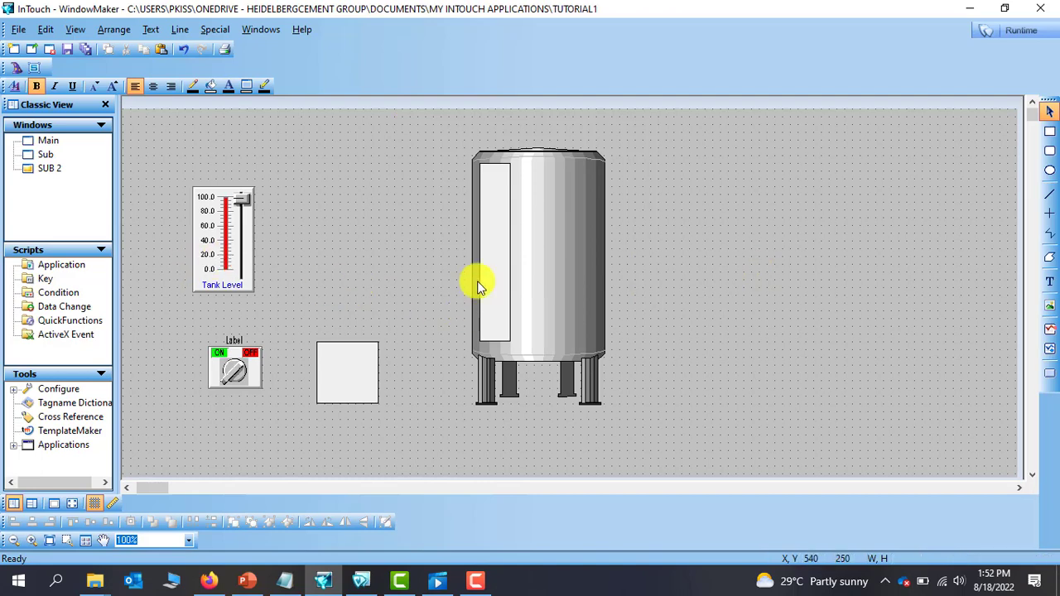
# Reopen the rectangle's fill-colour breakpoints and select the 70 value to change it to 90.
pyautogui.doubleClick(490, 222)
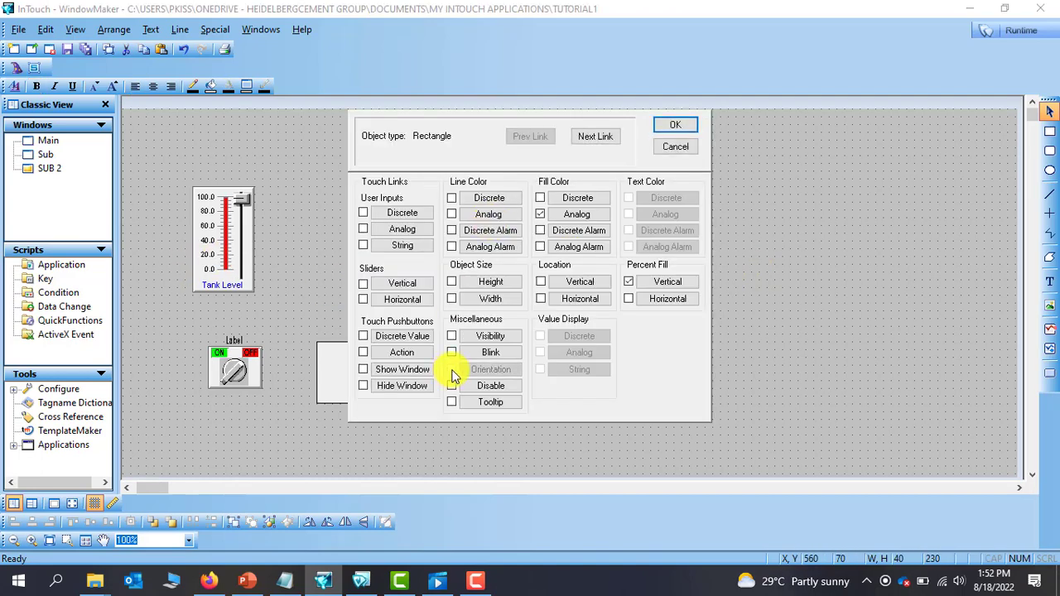
pyautogui.click(579, 213)
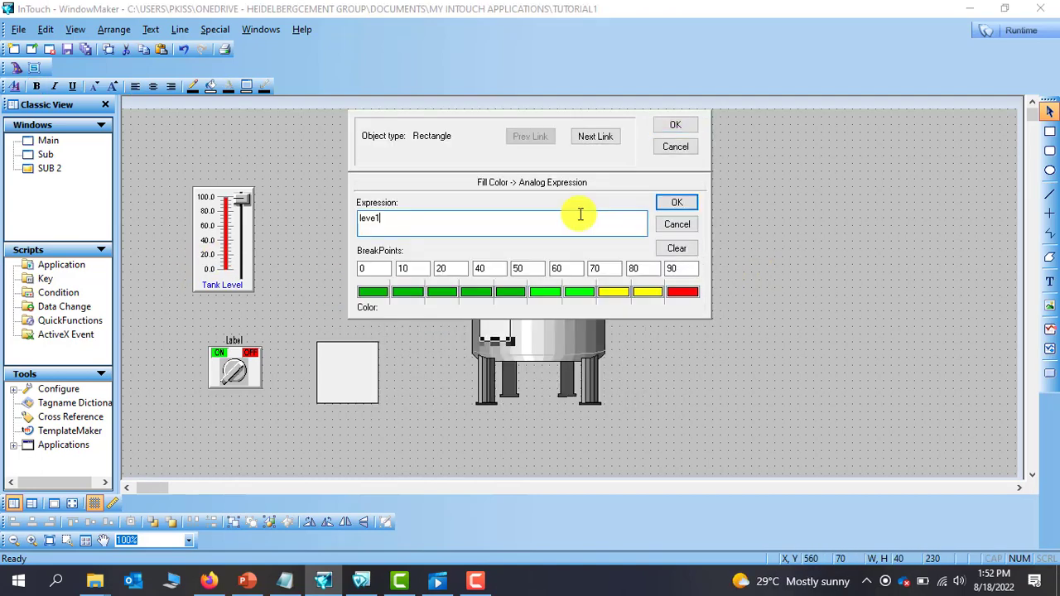
pyautogui.click(362, 270)
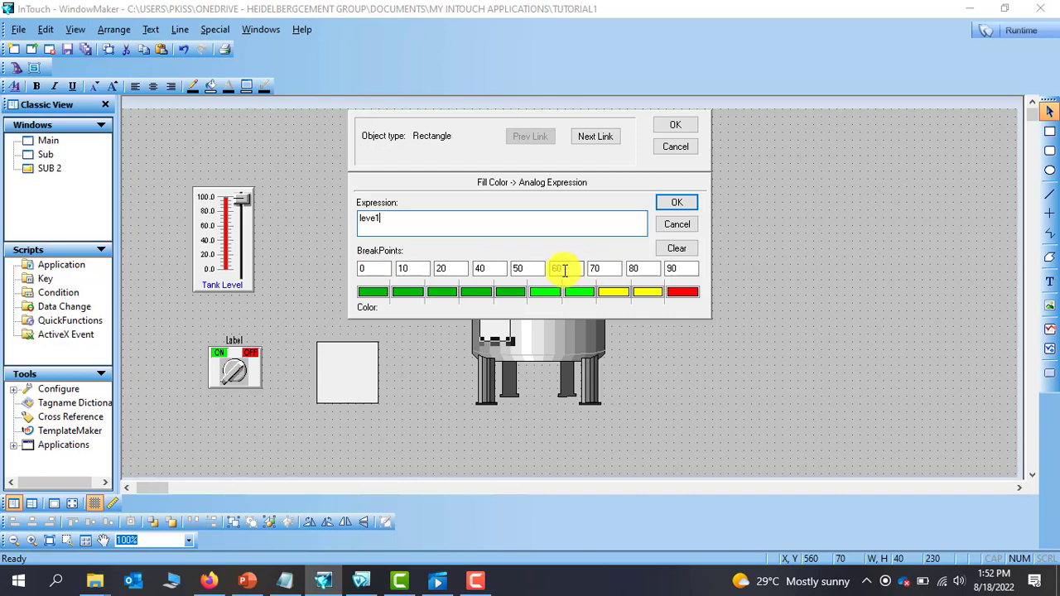
pyautogui.doubleClick(600, 268)
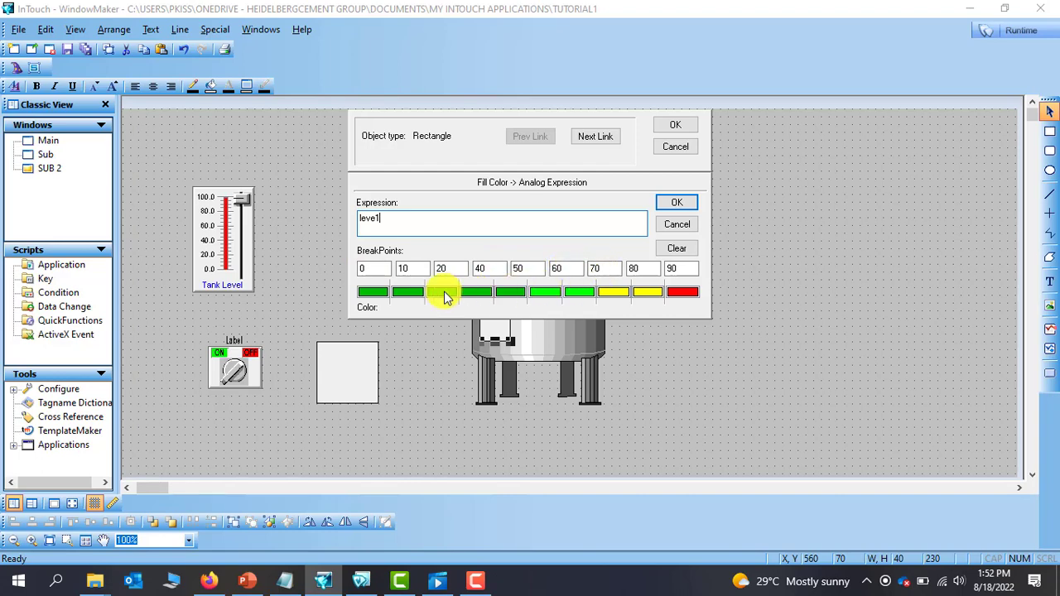
pyautogui.doubleClick(604, 270)
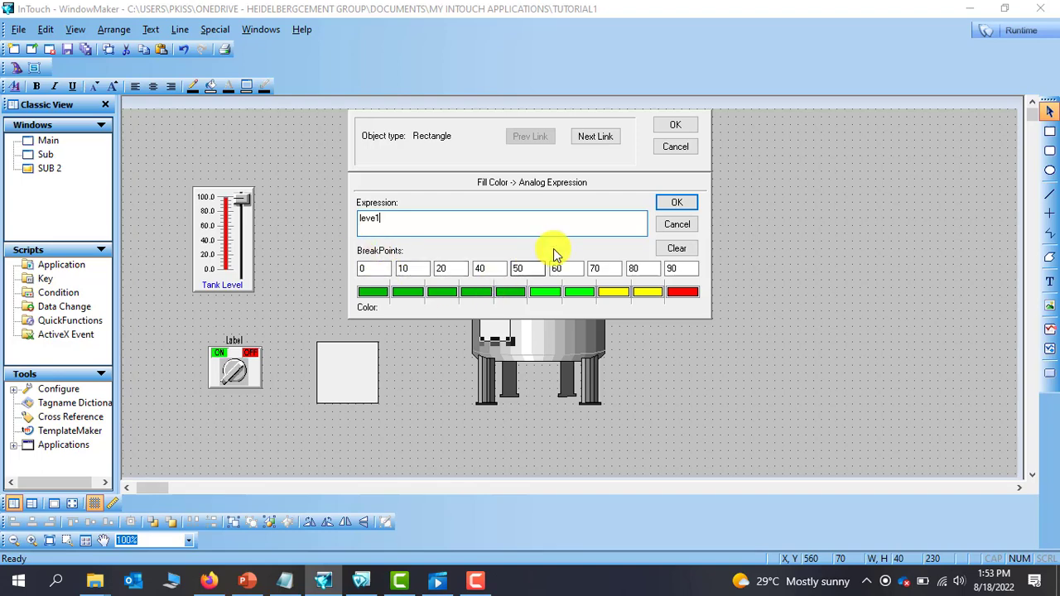
# Set the vertical fill Direction to Up, apply the links, and start the window in runtime.
pyautogui.click(677, 204)
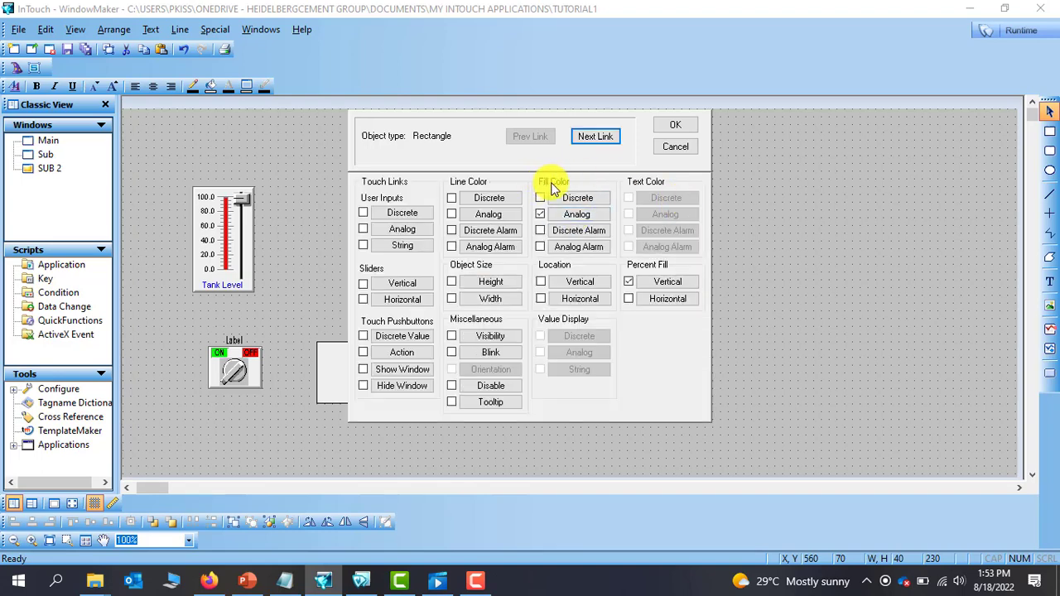
pyautogui.click(664, 282)
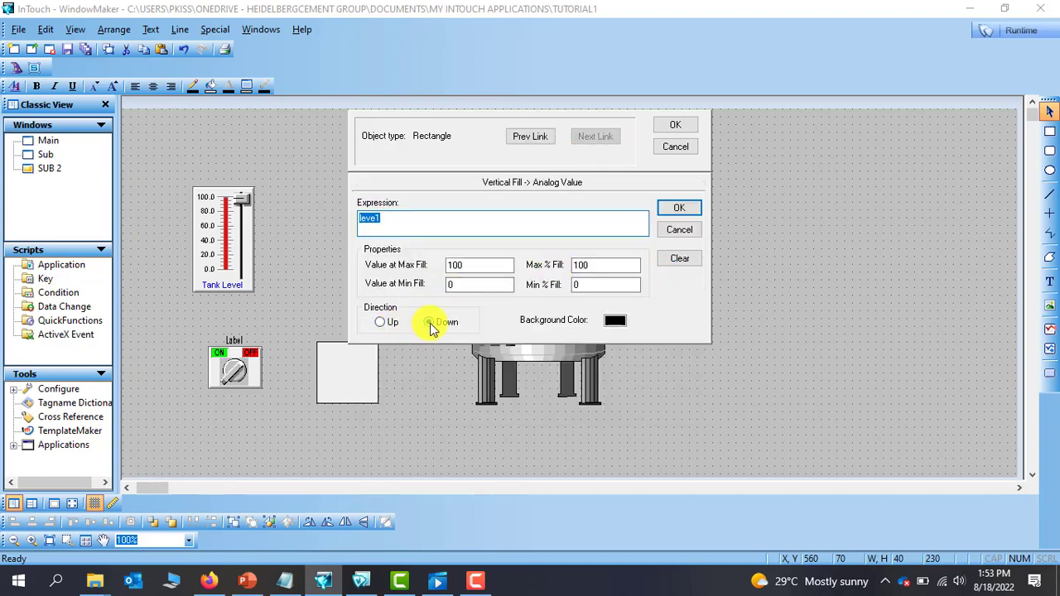
pyautogui.click(379, 323)
pyautogui.click(679, 207)
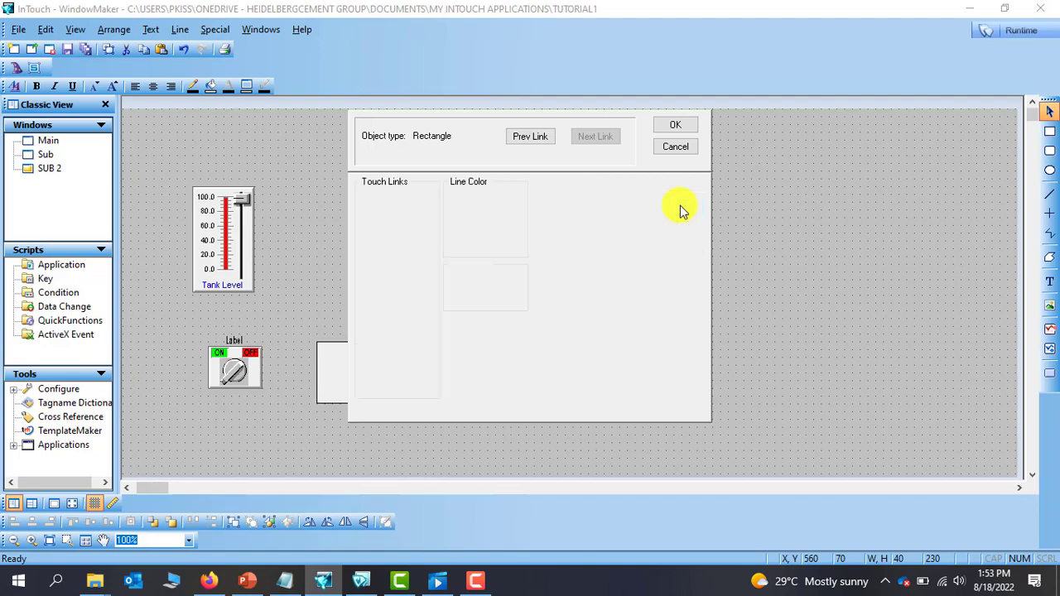
pyautogui.click(675, 125)
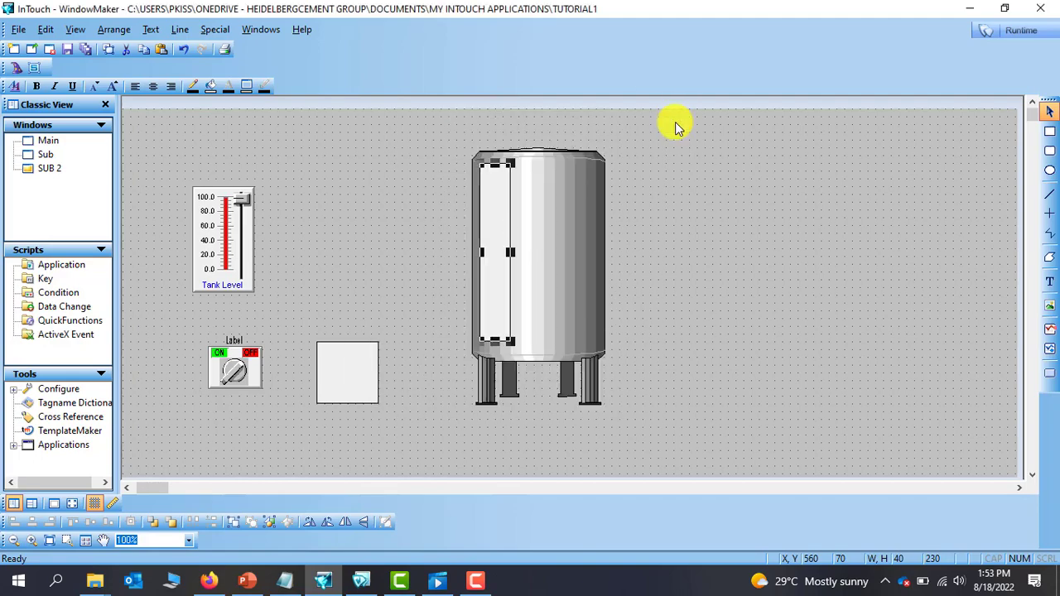
pyautogui.click(1003, 33)
# Drag Tank Level to 100, watching the fill turn green, yellow, then red, and lower it again.
pyautogui.moveTo(111, 197); pyautogui.dragTo(113, 147)
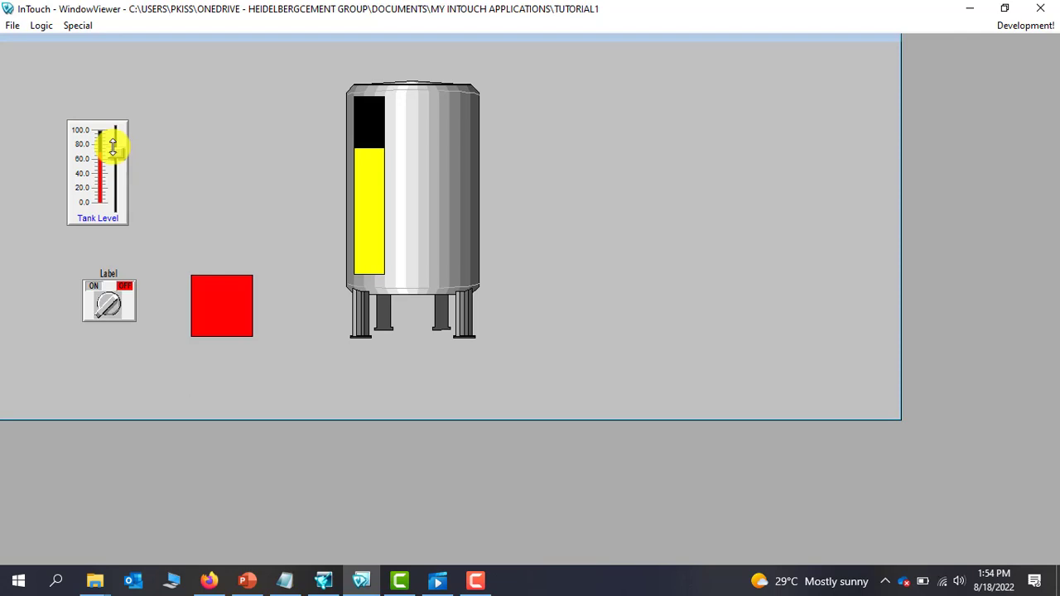
pyautogui.moveTo(113, 147); pyautogui.dragTo(109, 130)
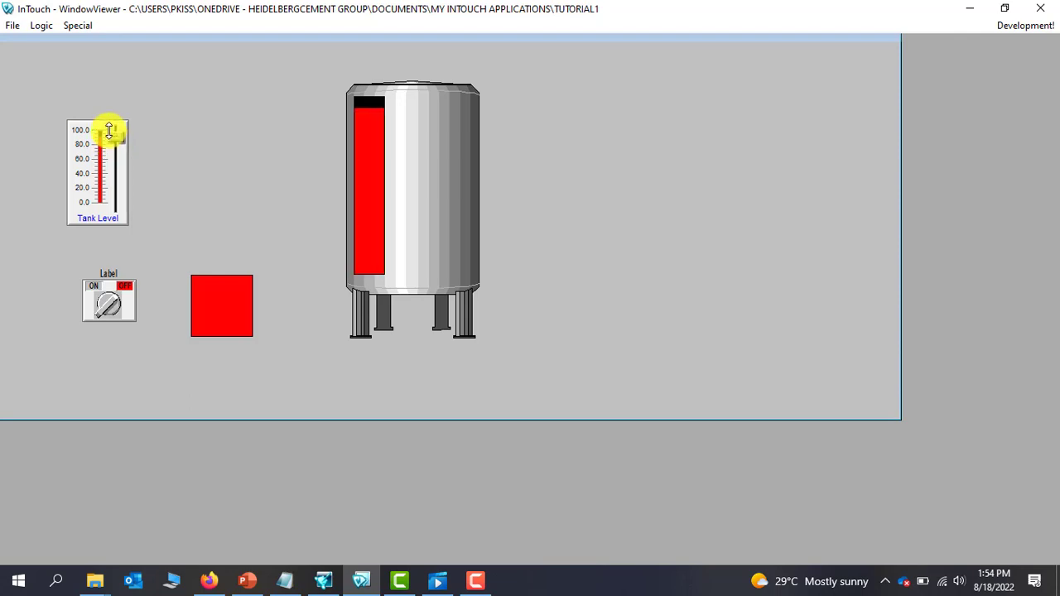
pyautogui.moveTo(108, 130); pyautogui.dragTo(107, 126)
pyautogui.moveTo(115, 133); pyautogui.dragTo(120, 210)
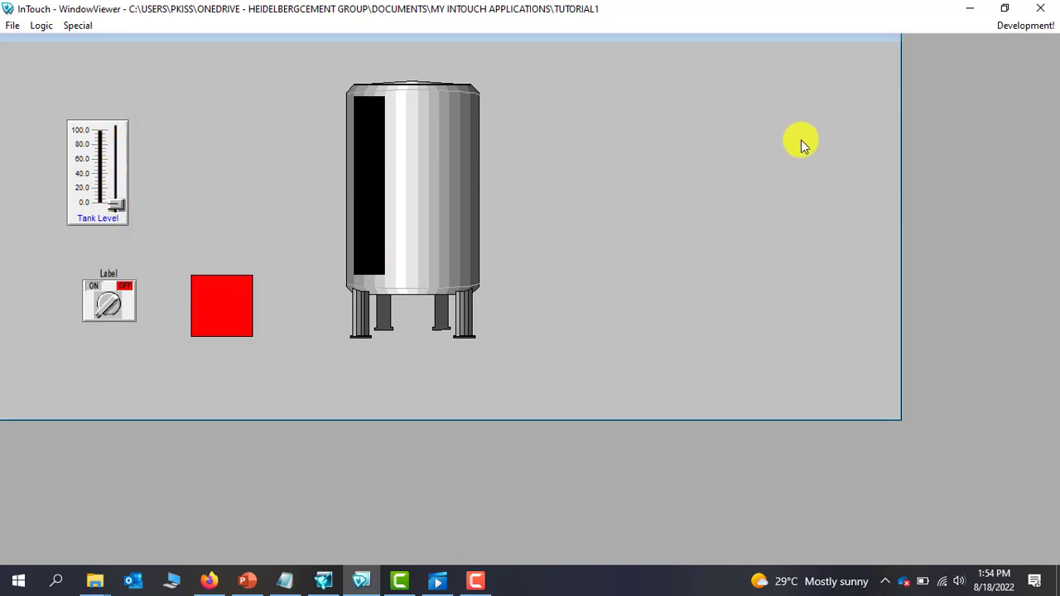